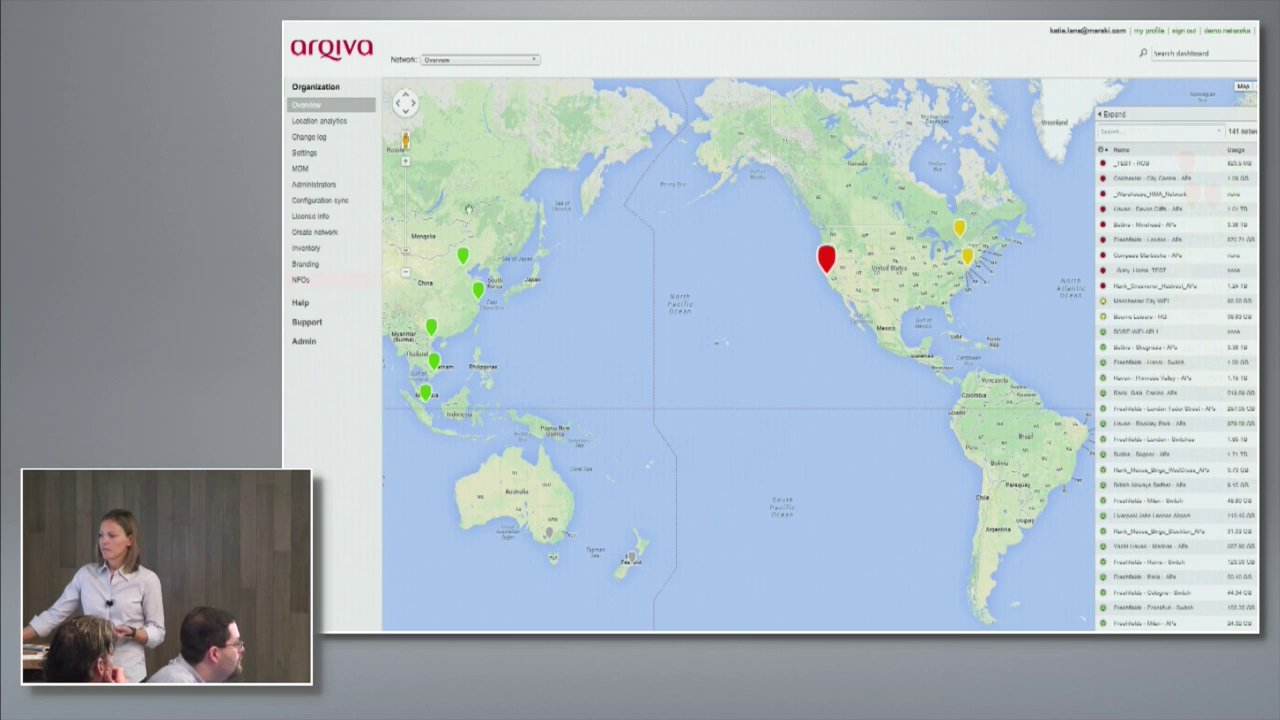
Add a new dashboard branding policy for the organization and name it Tourism.
left_click(354, 264)
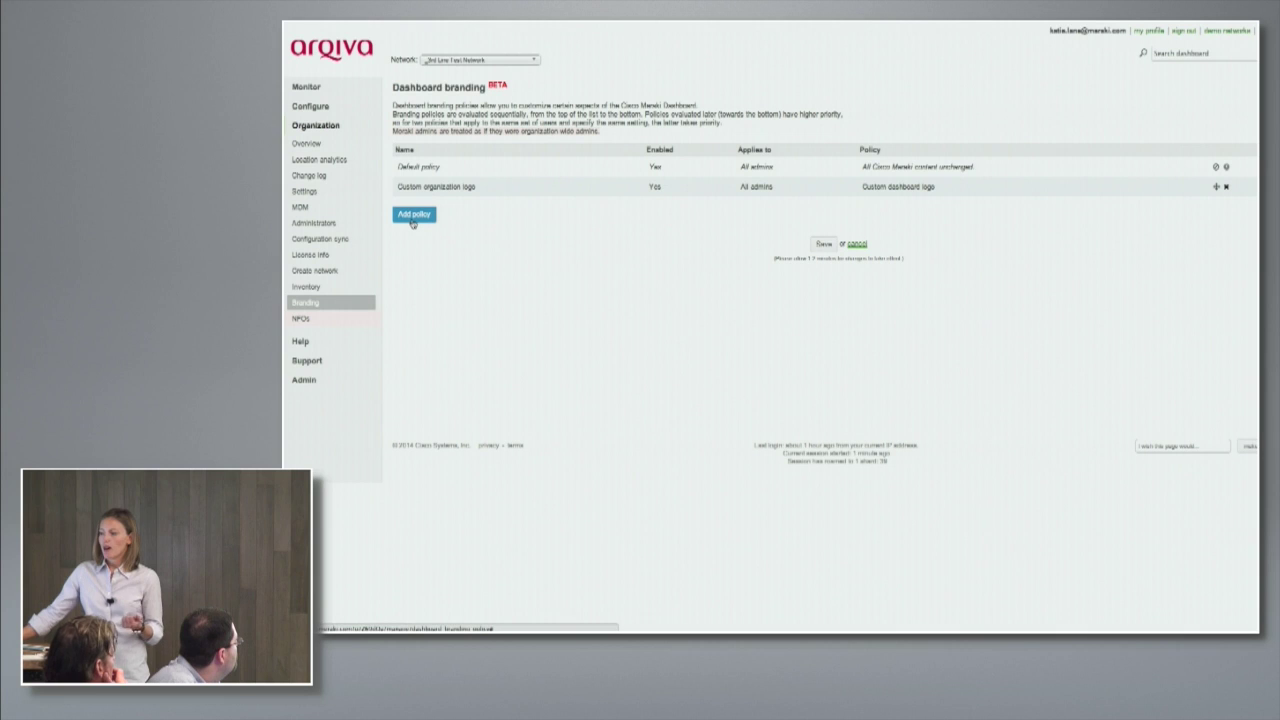
left_click(412, 222)
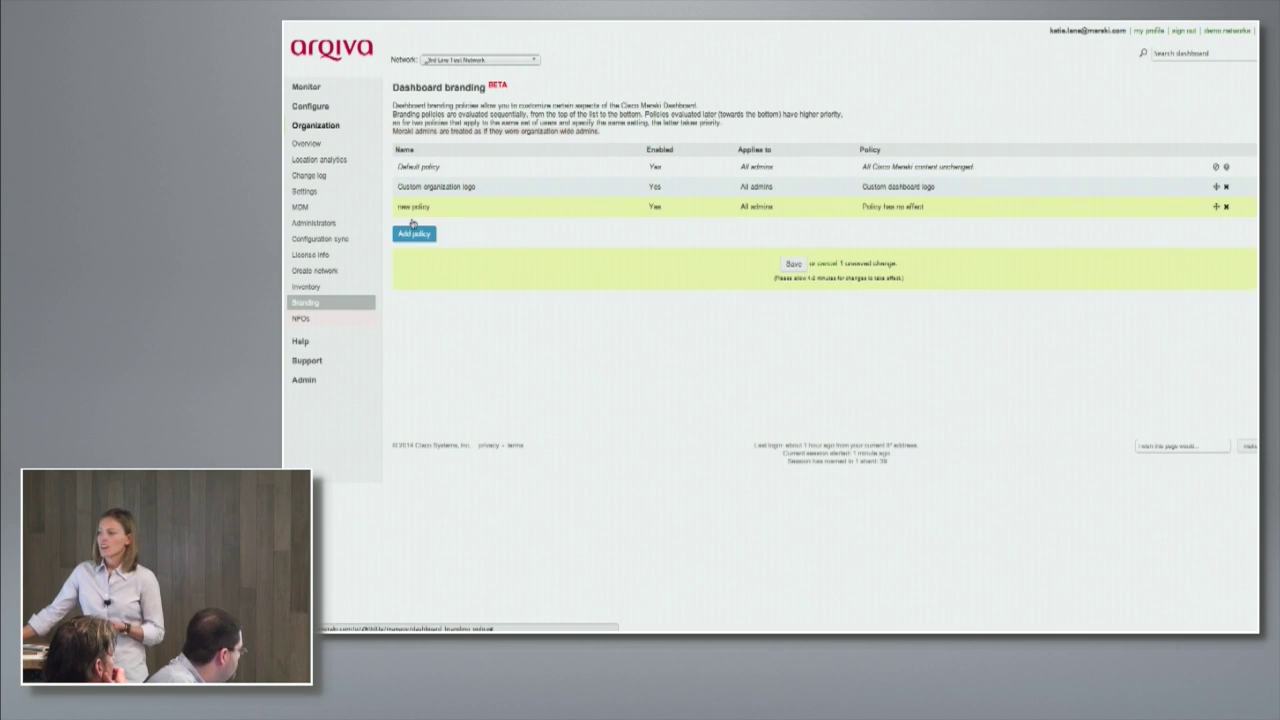
left_click(724, 207)
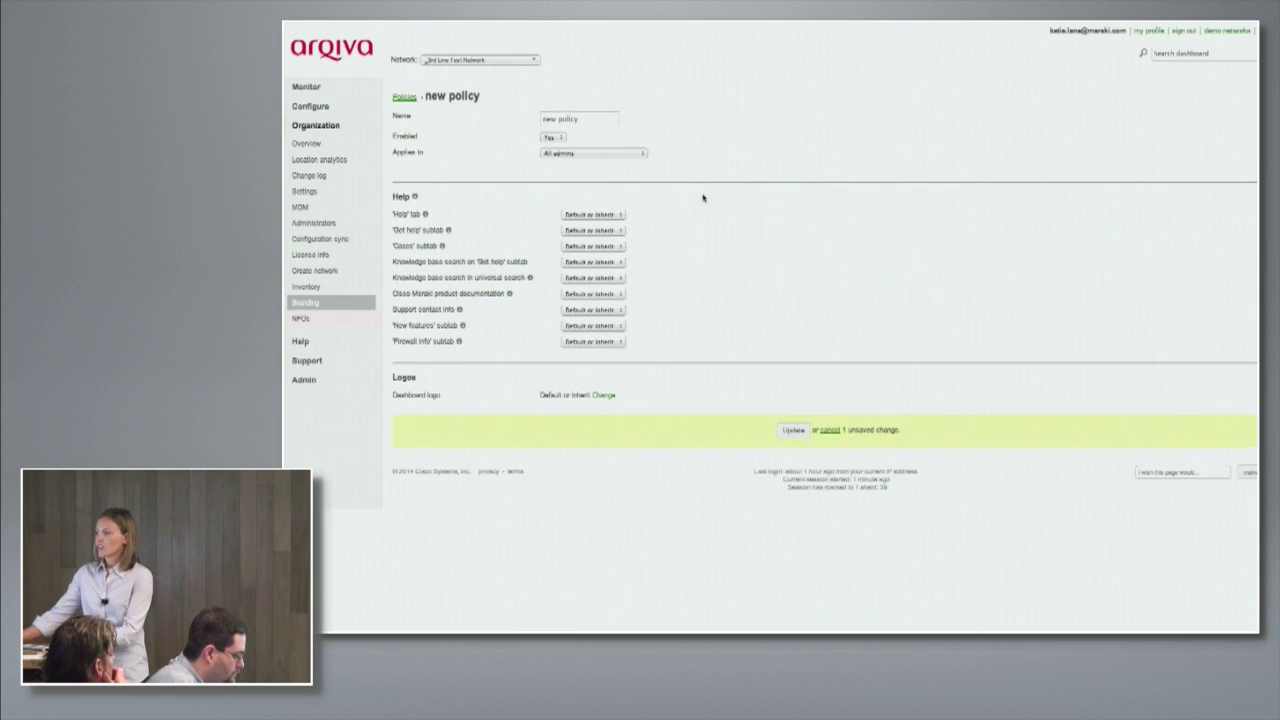
left_click(601, 117)
left_click_drag(601, 117, 541, 118)
type("Tou")
key("BackSpace")
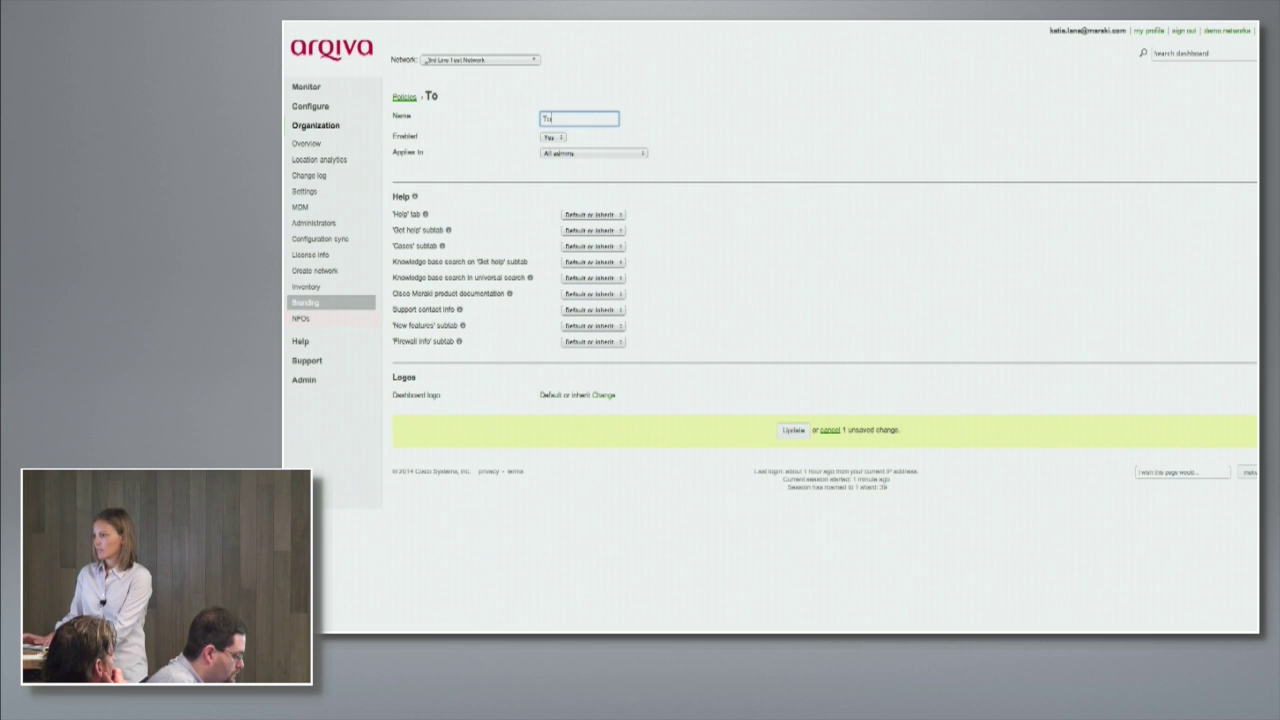
type("urism")
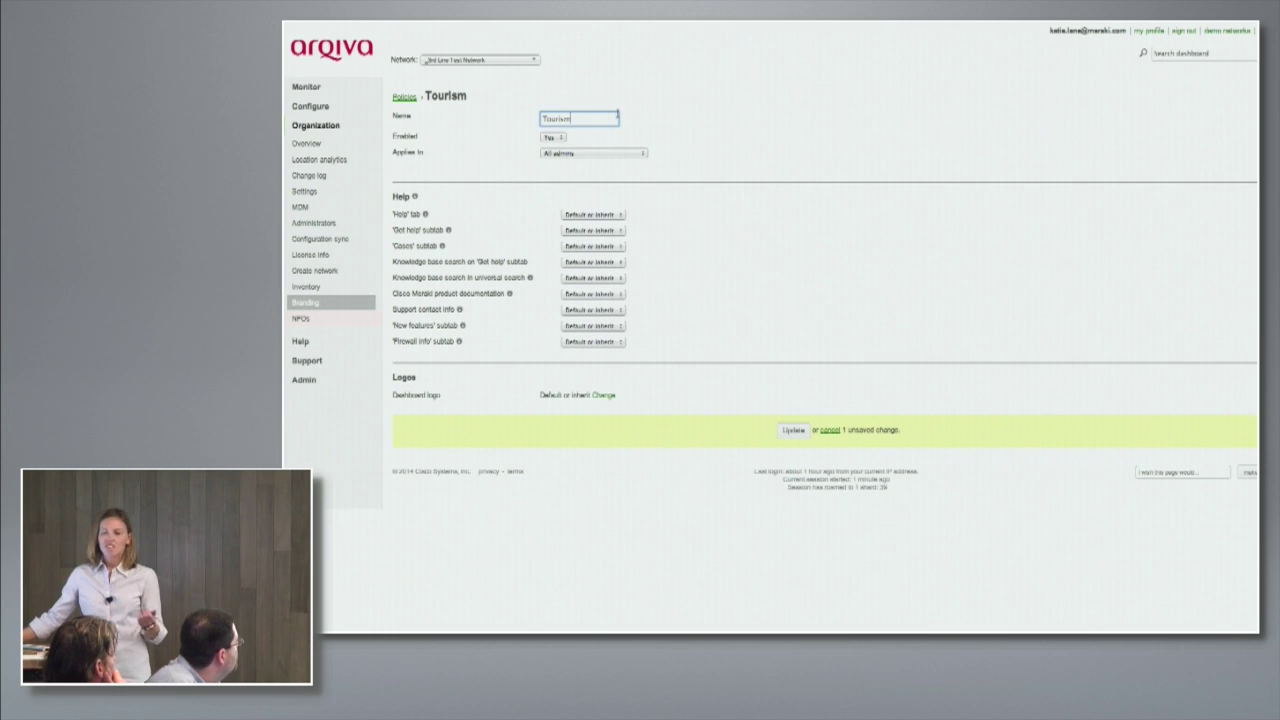
Apply the Tourism policy to all admins of networks, choosing the Haven - Hafan Y Mor - APs network.
left_click(590, 155)
left_click(590, 170)
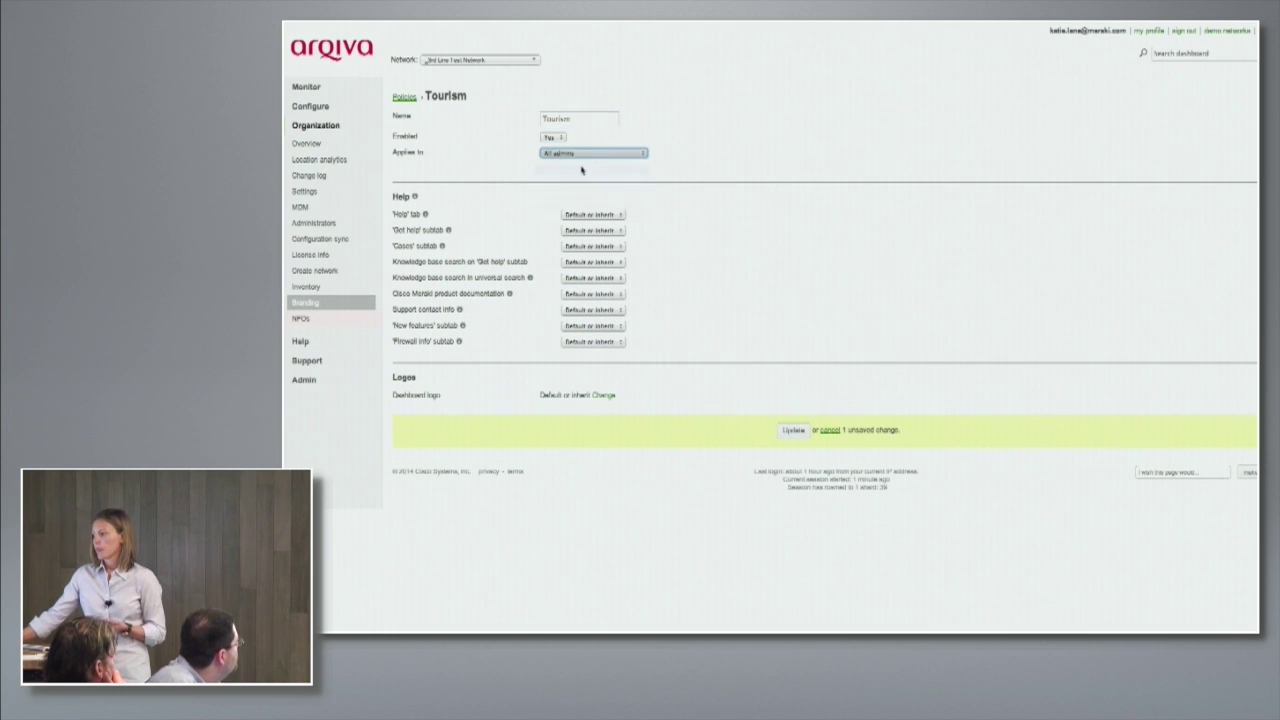
left_click(582, 174)
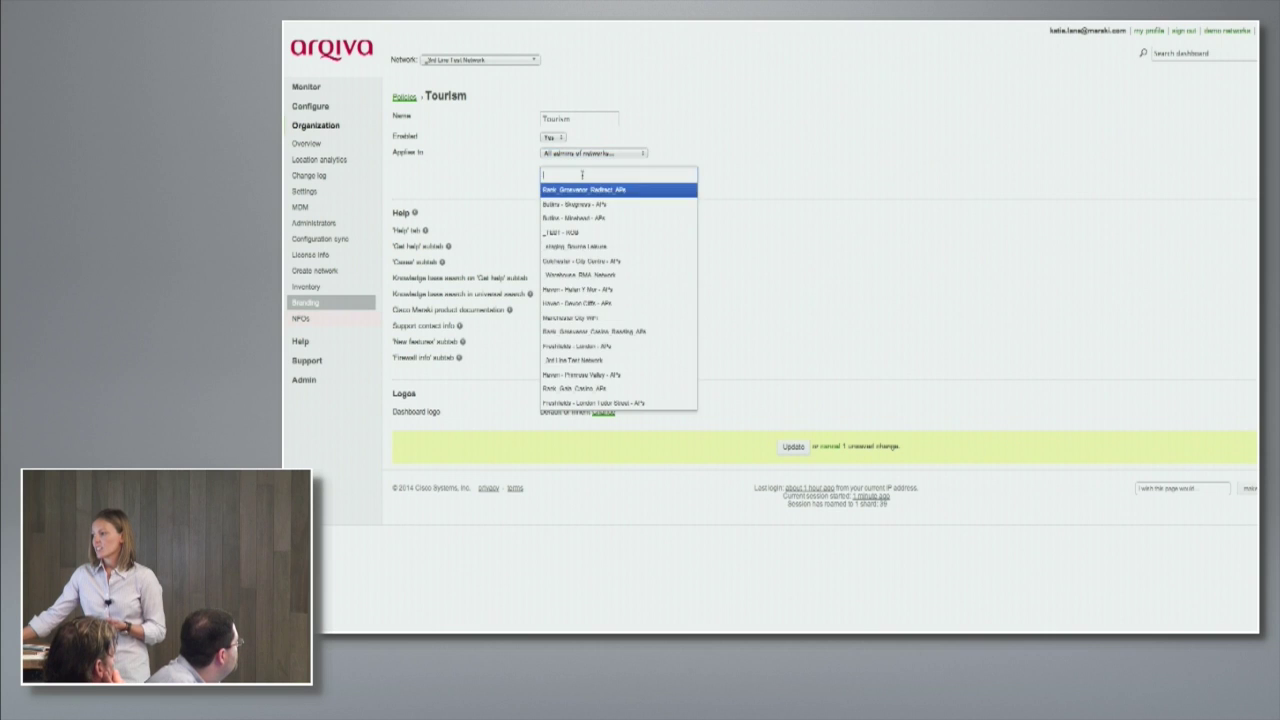
left_click(596, 290)
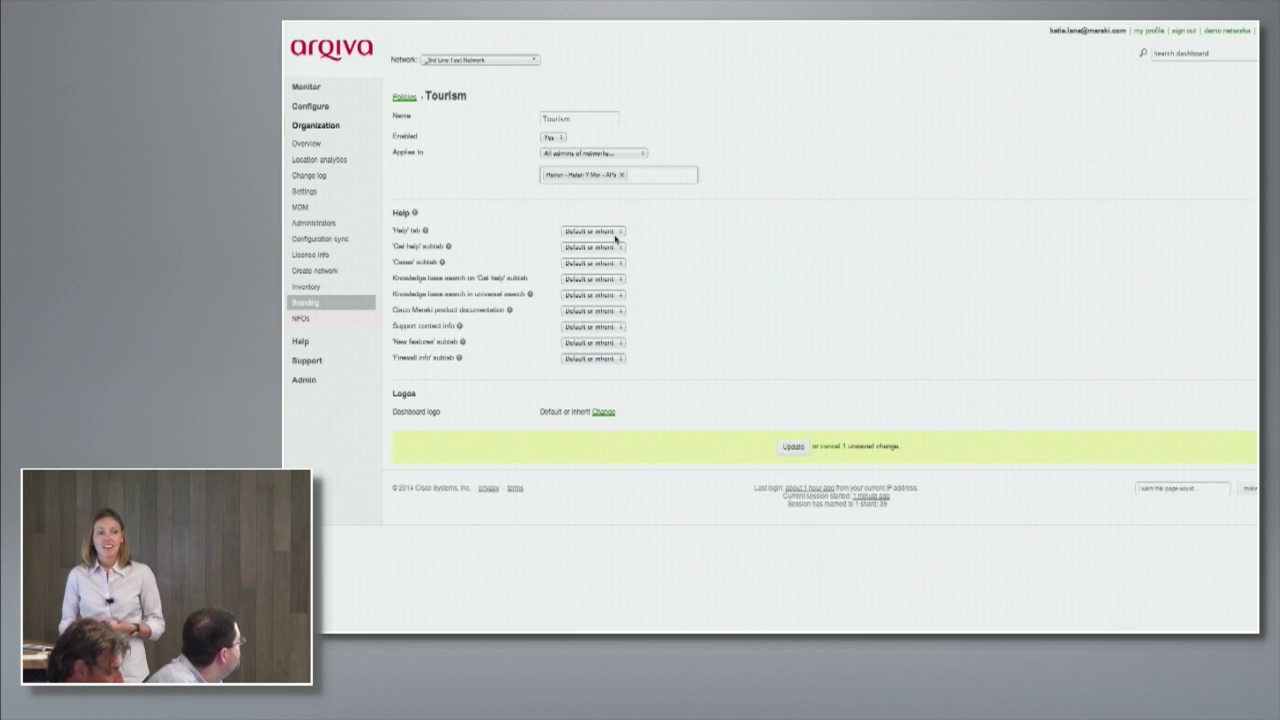
Set the policy's support contact info to Replace and dismiss the custom content editor without entering any content.
left_click(588, 327)
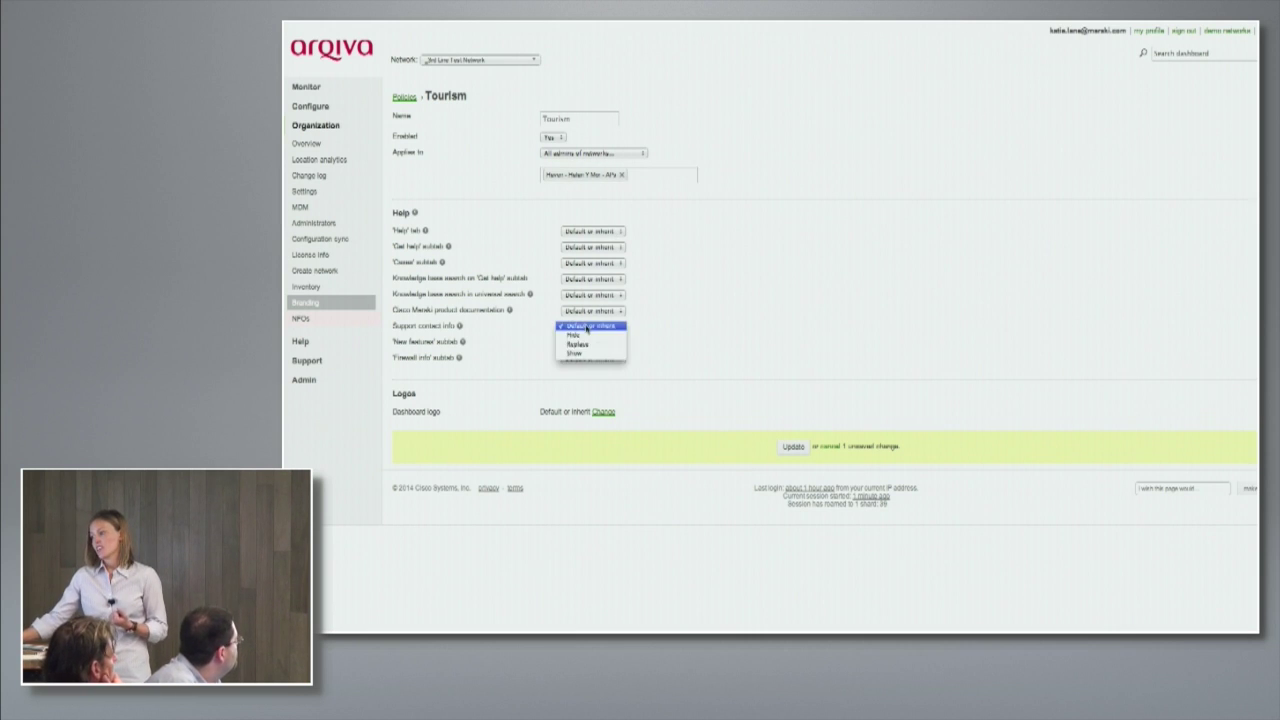
left_click(617, 337)
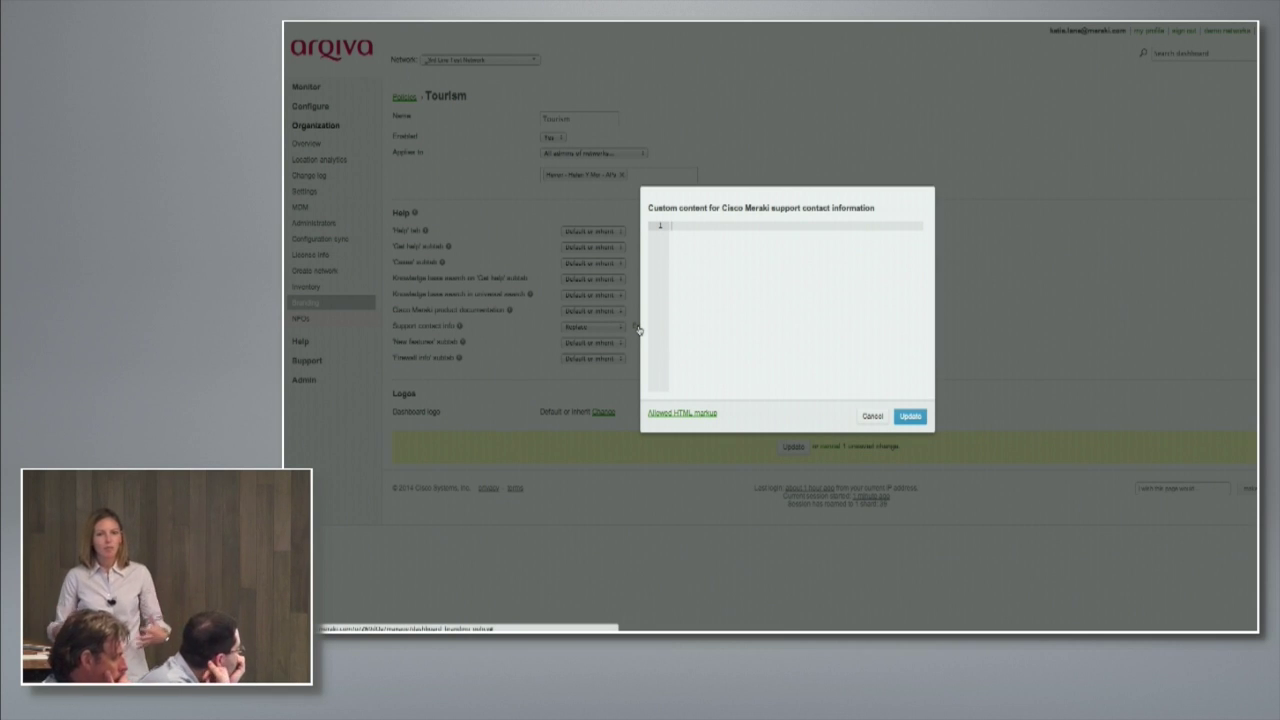
left_click(872, 416)
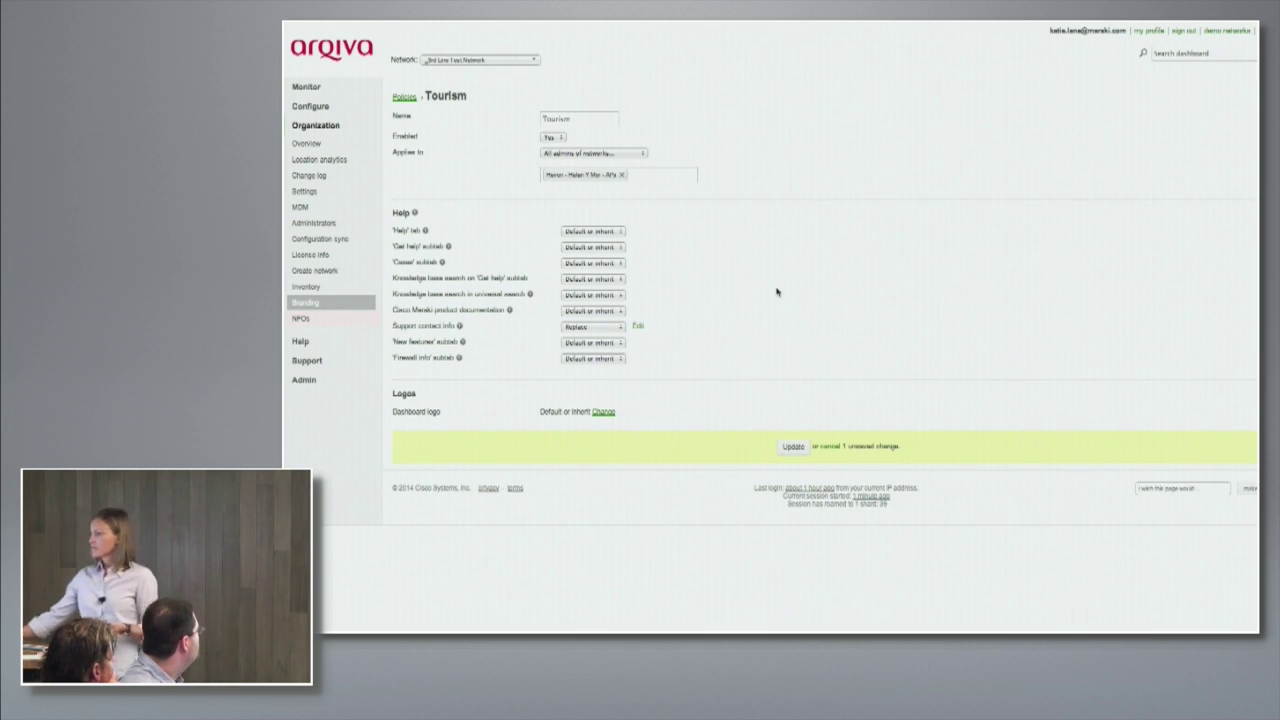
Switch to the timed-out Meraki session and log back in with the account's e-mail and password.
mouse_move(715, 24)
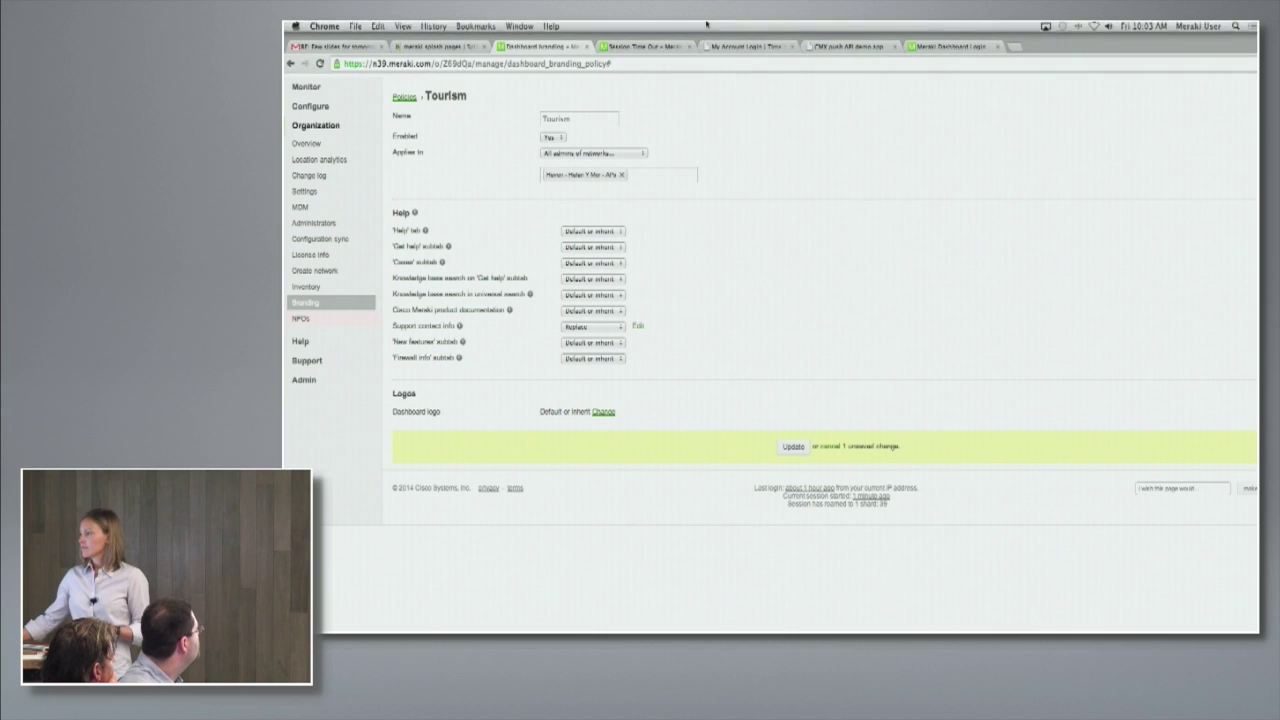
left_click(653, 52)
left_click(615, 119)
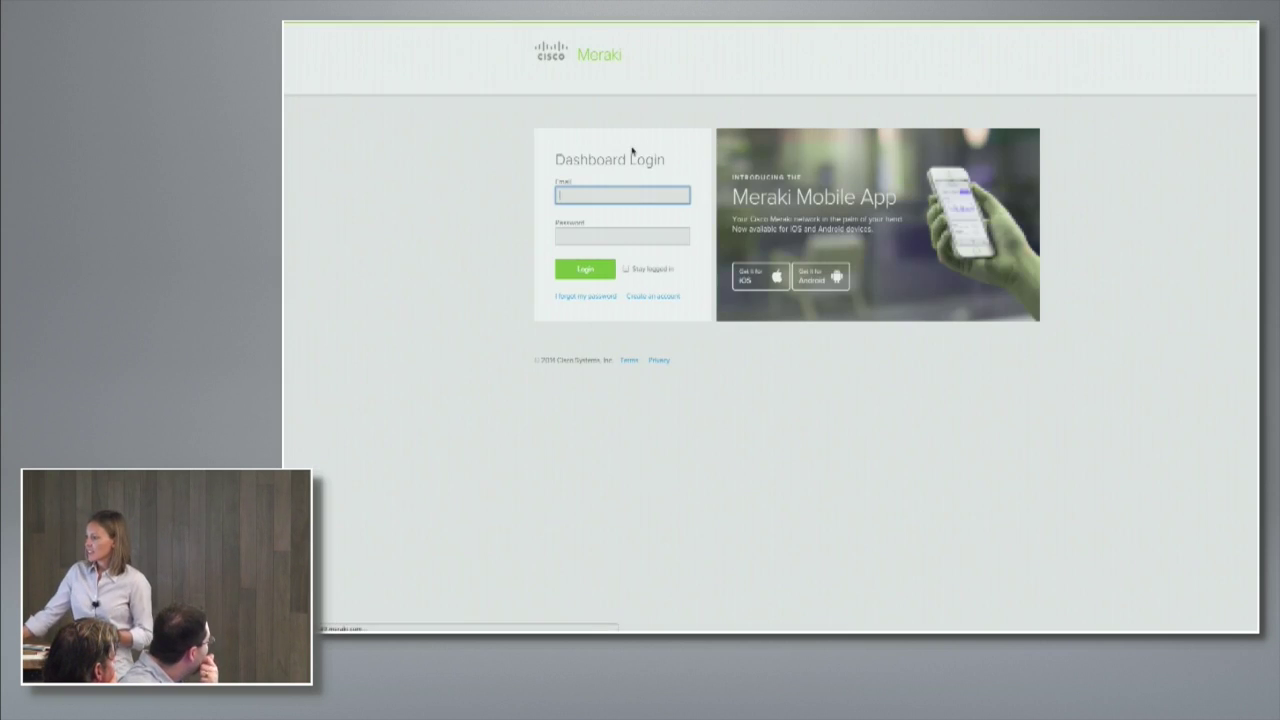
type("k")
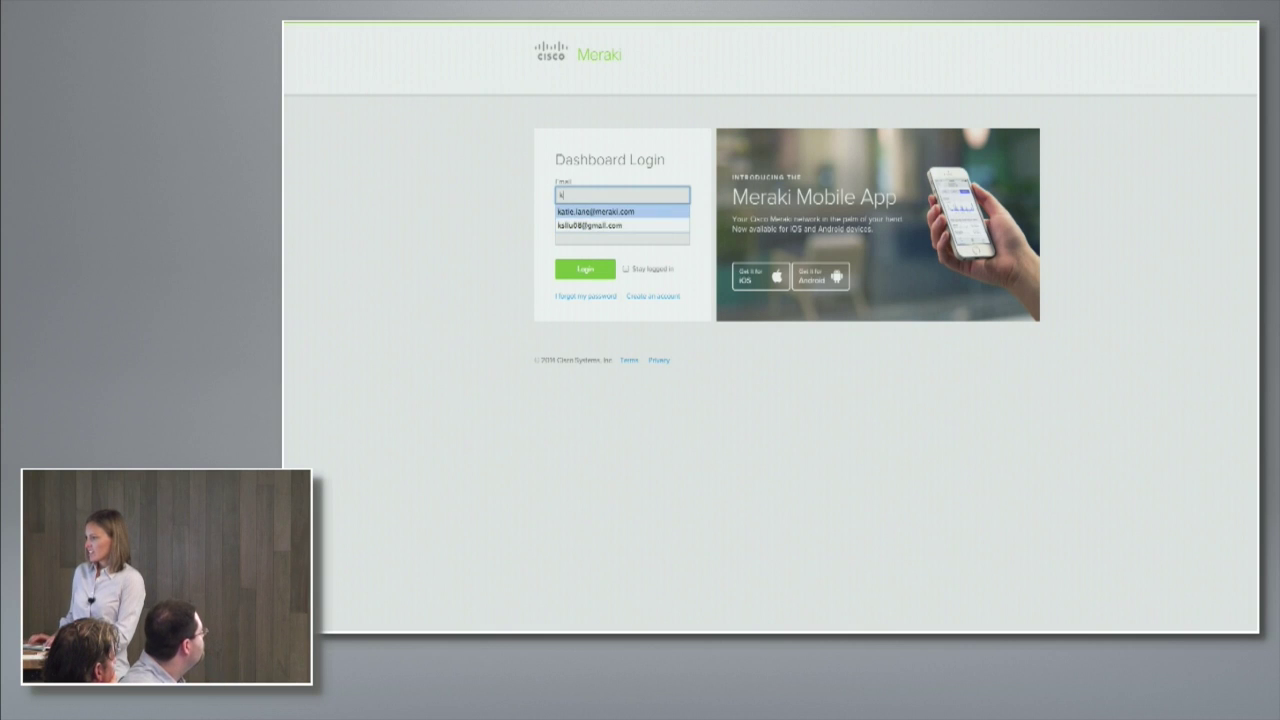
key("Return")
key("Tab")
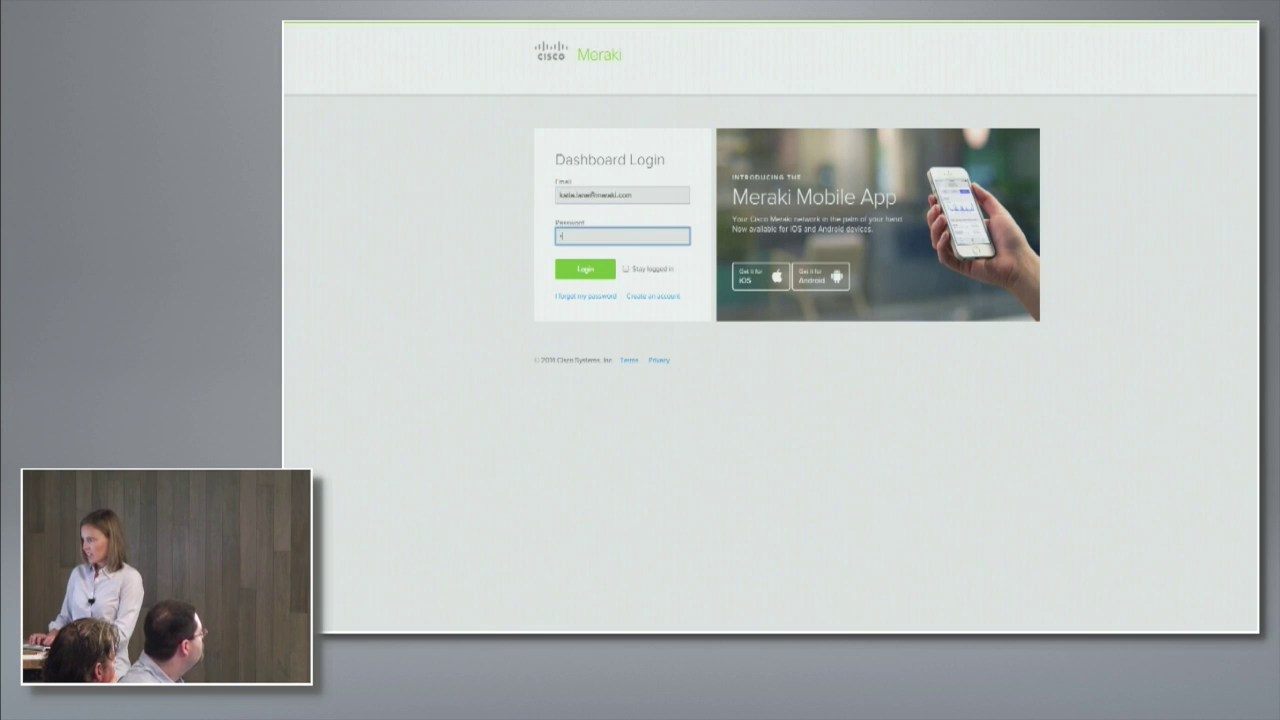
type("•••••")
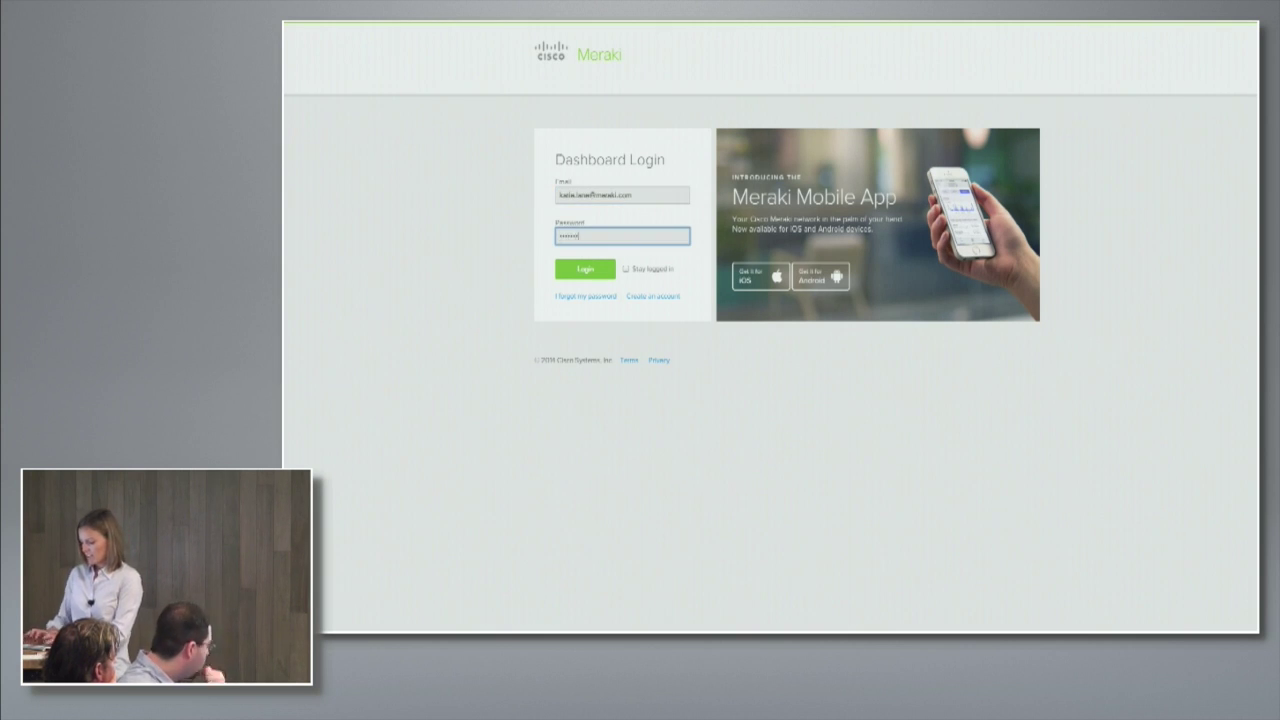
key("Return")
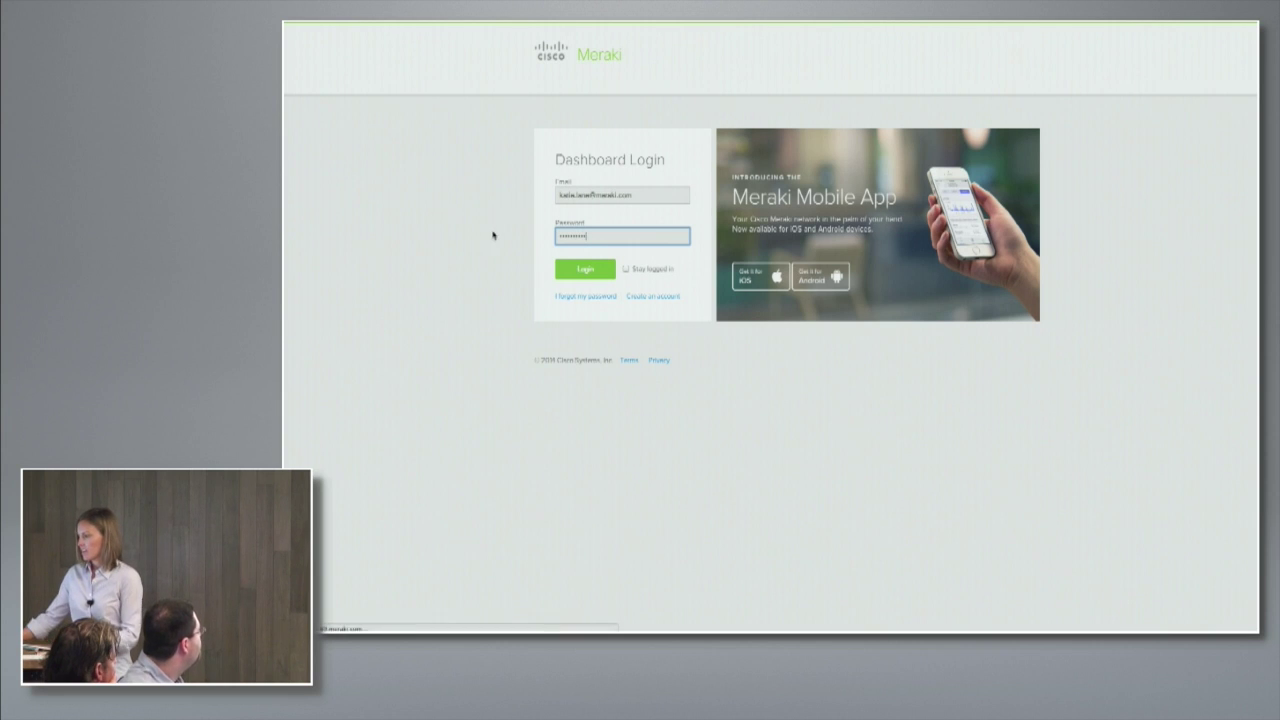
Open the settings of the 993Tennessee organization and check the SAML SSO options, leaving SAML SSO enabled.
left_click(640, 139)
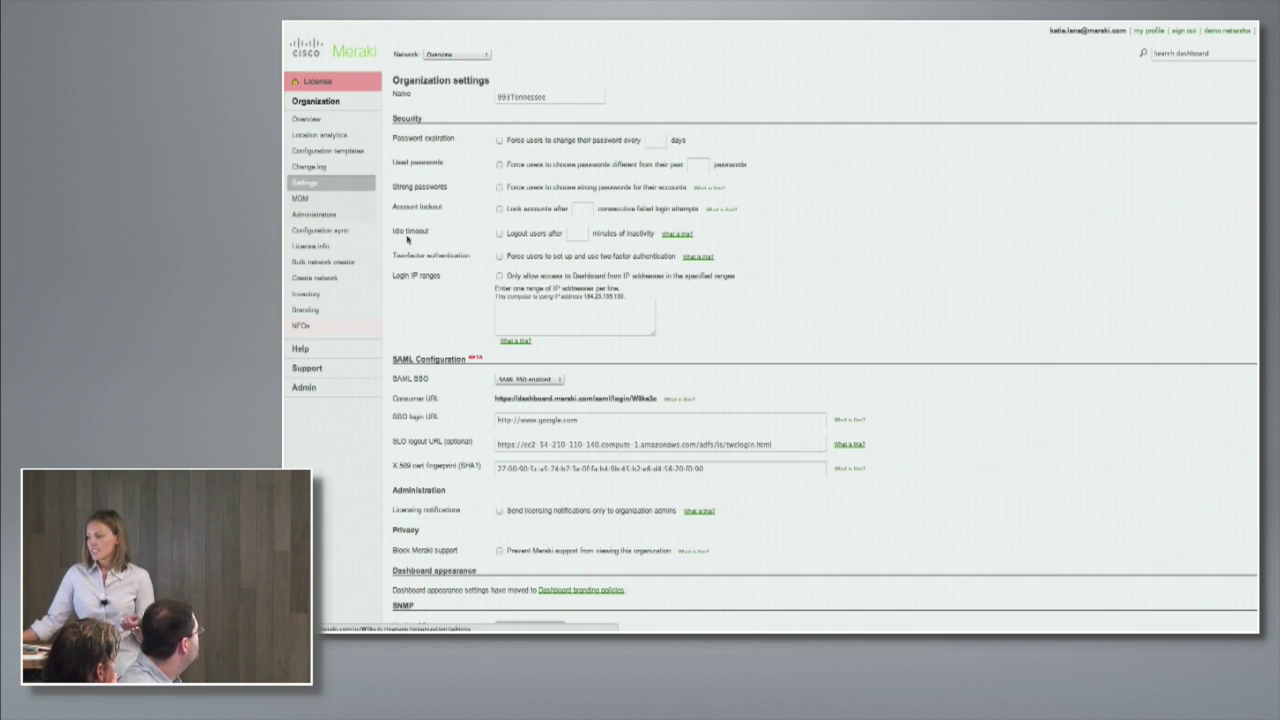
scroll(444, 275, "down", 1)
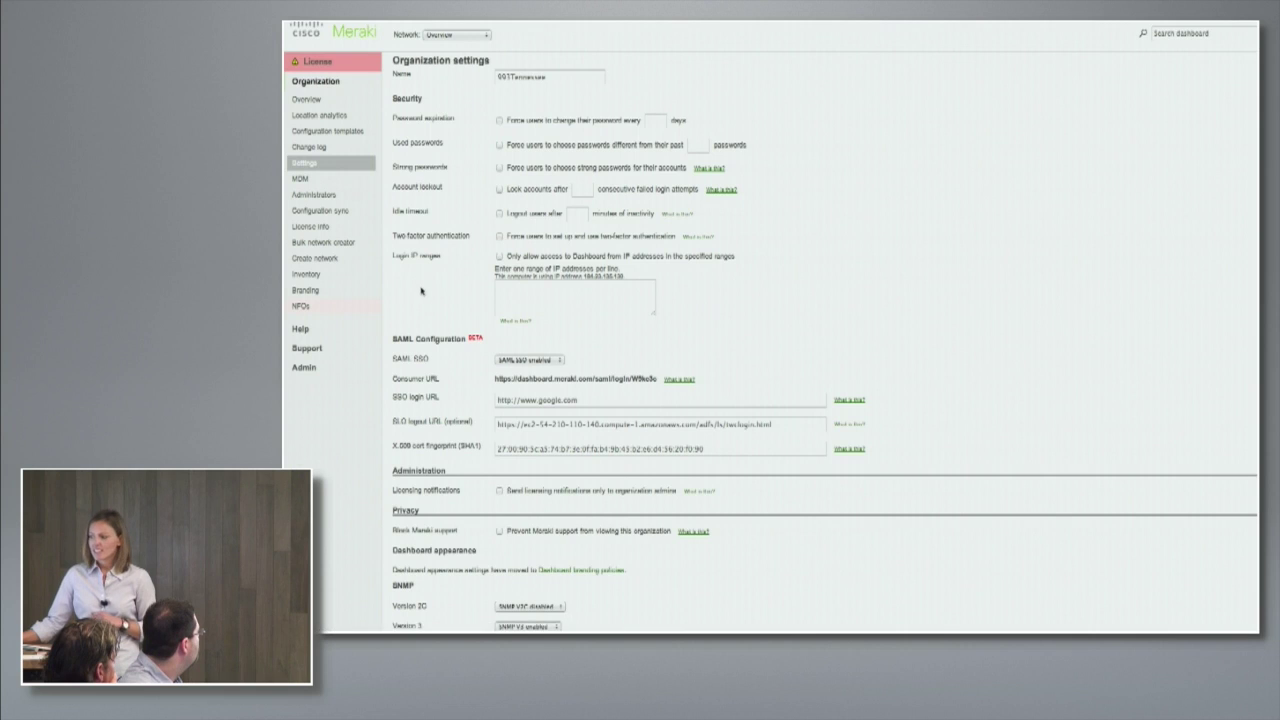
scroll(520, 385, "up", 1)
left_click(549, 386)
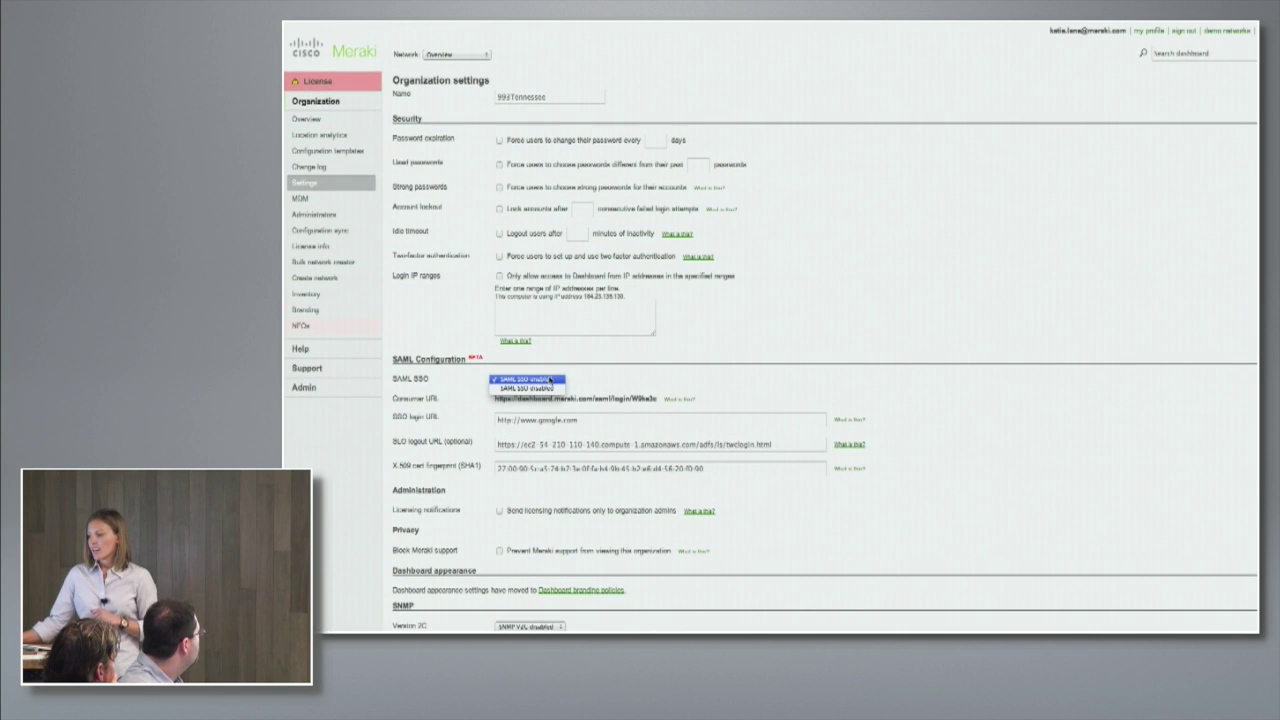
left_click(583, 379)
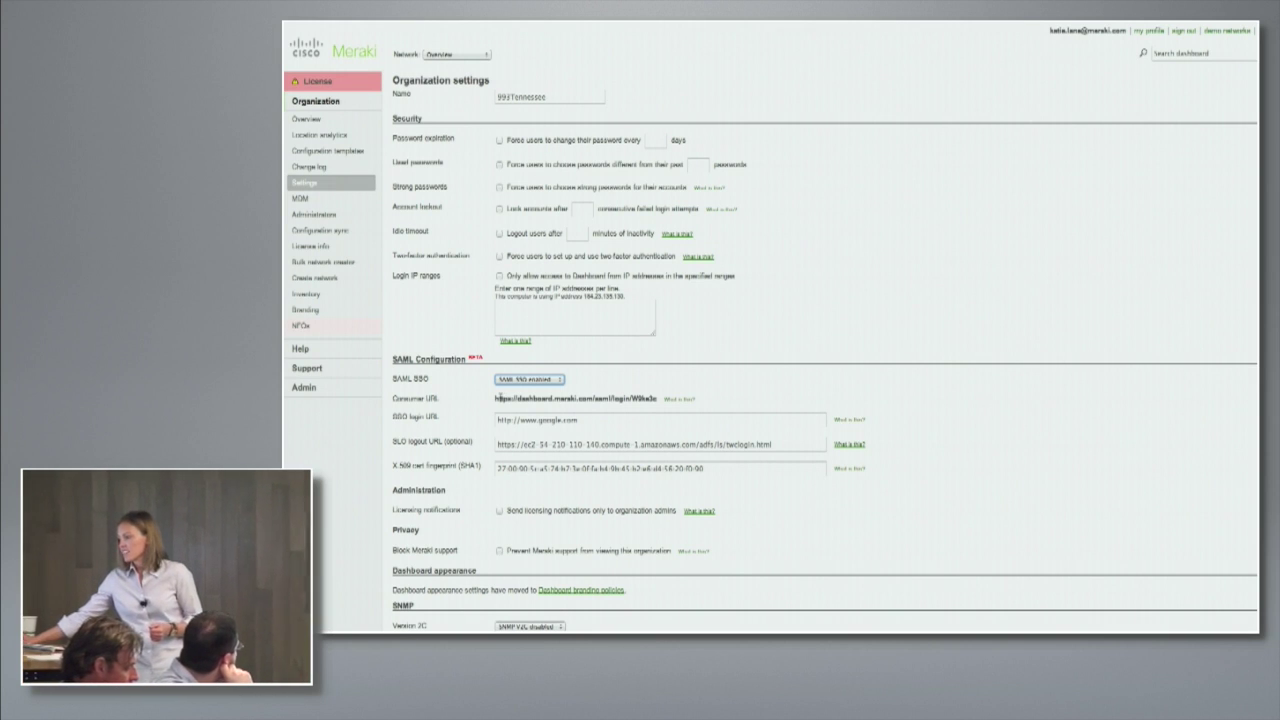
Examine the SAML configuration's consumer URL, SLO logout URL and X.509 certificate fingerprint, highlighting each value.
triple_click(505, 397)
left_click(509, 398)
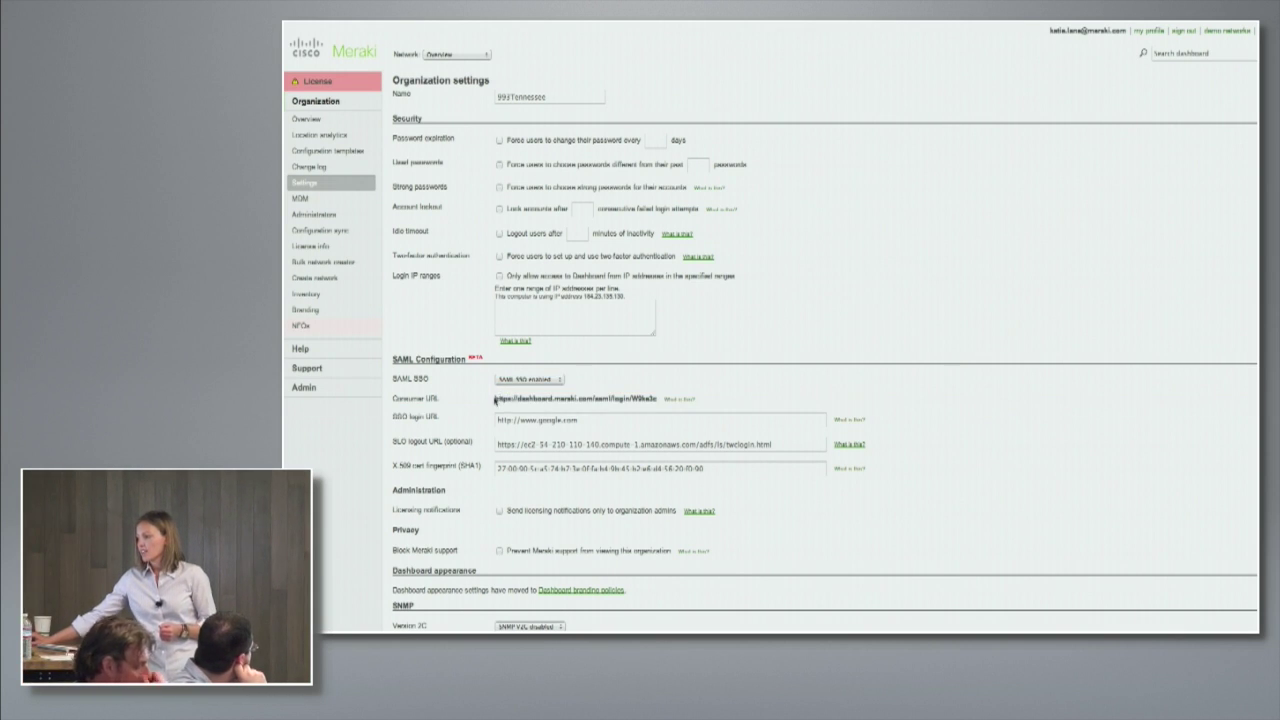
left_click_drag(440, 399, 655, 400)
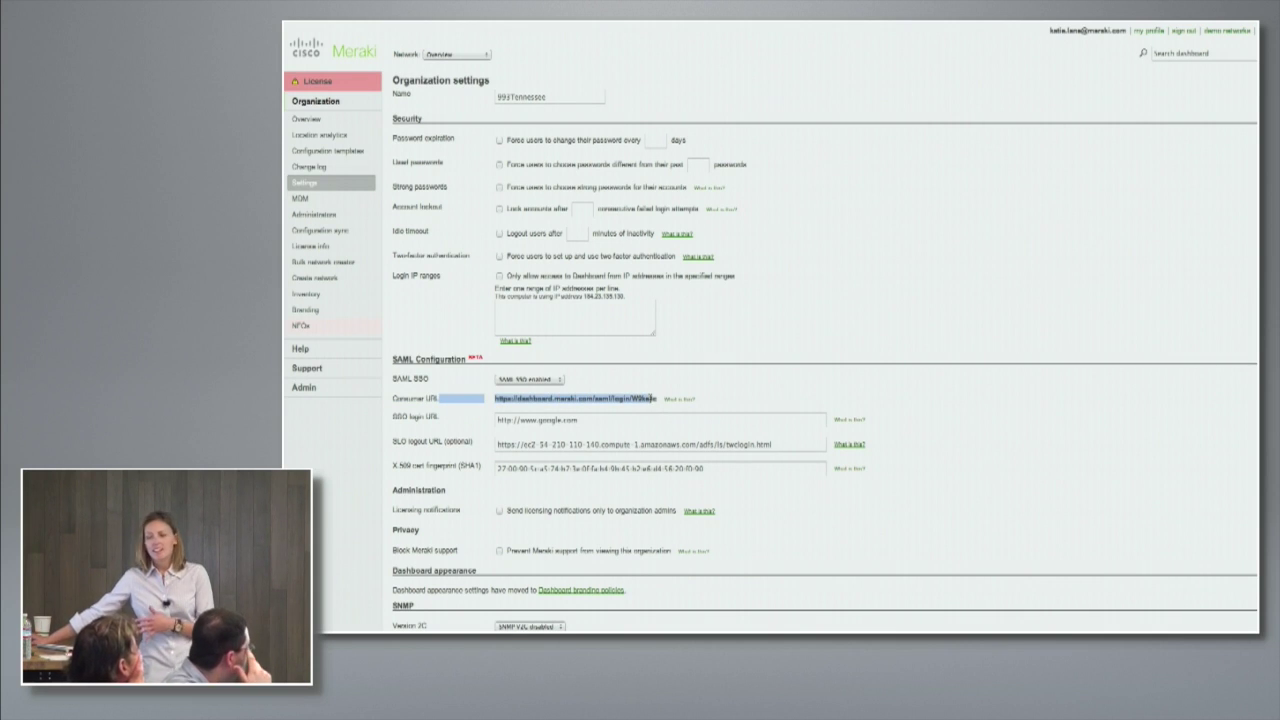
double_click(550, 444)
triple_click(550, 444)
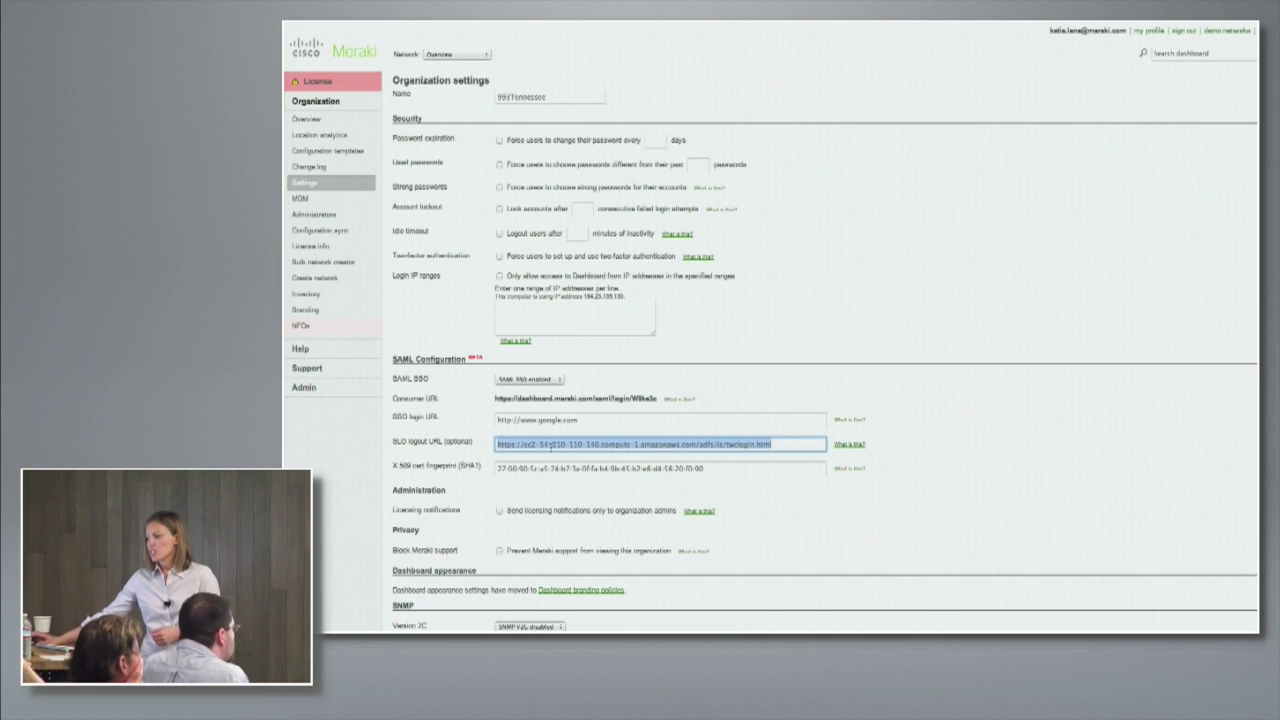
left_click(545, 468)
left_click_drag(530, 468, 543, 469)
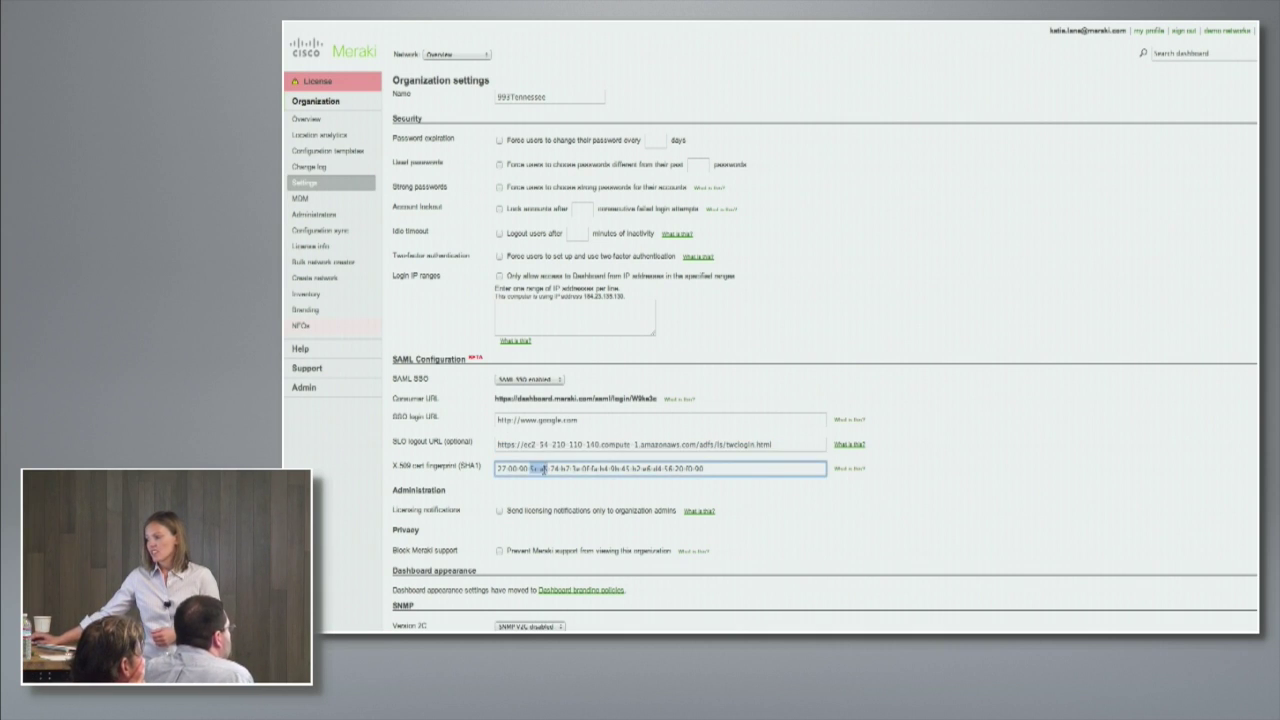
triple_click(543, 469)
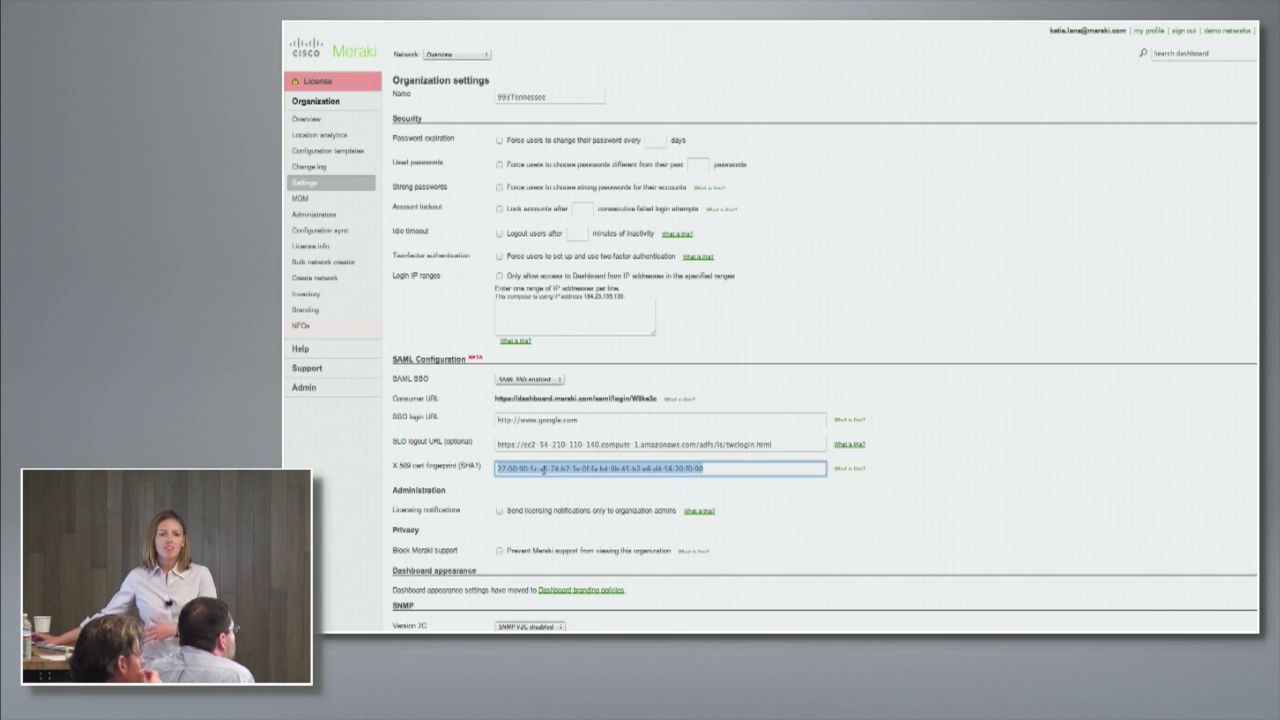
left_click(448, 392)
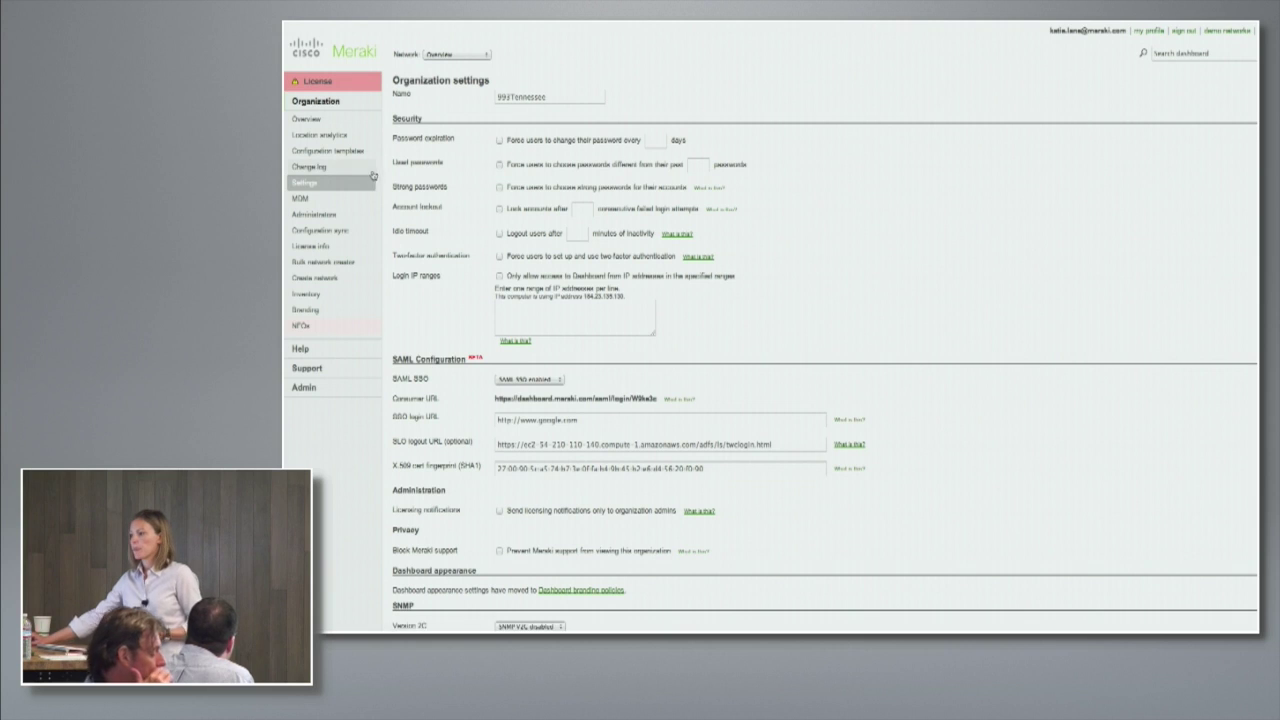
Start a new SAML administrator role for the organization and name it Marketing.
left_click(302, 214)
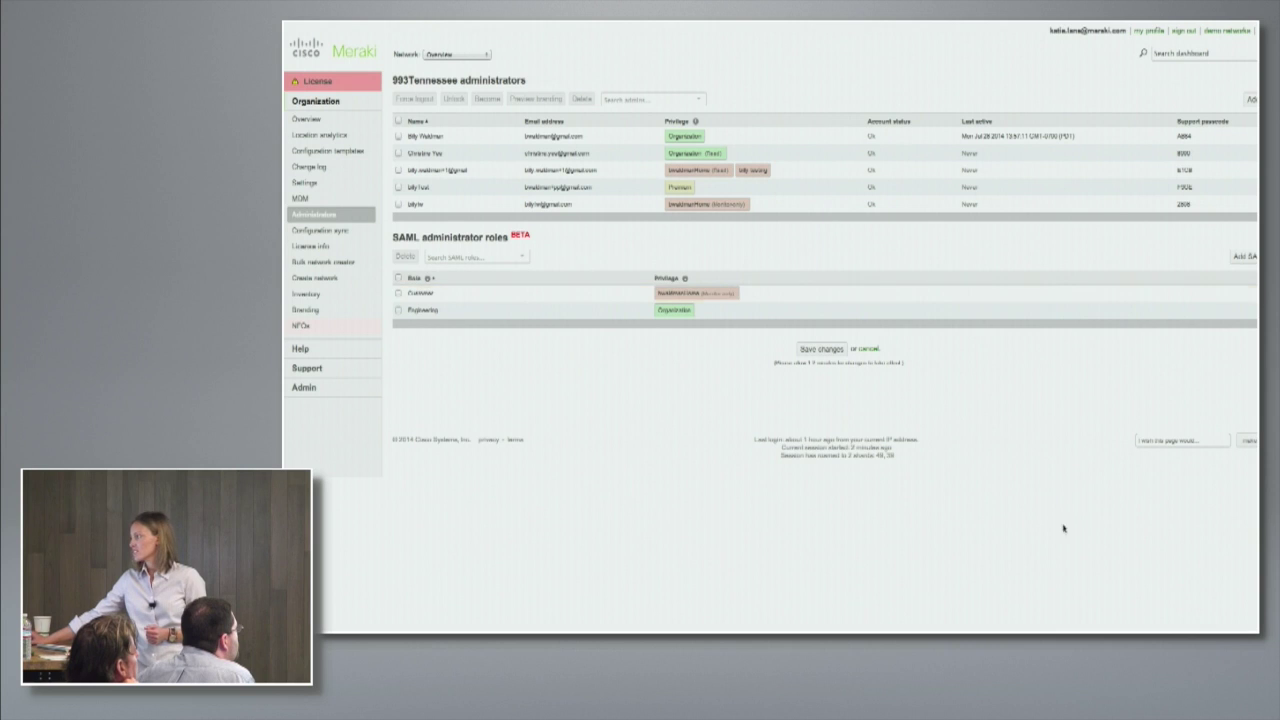
left_click(1250, 256)
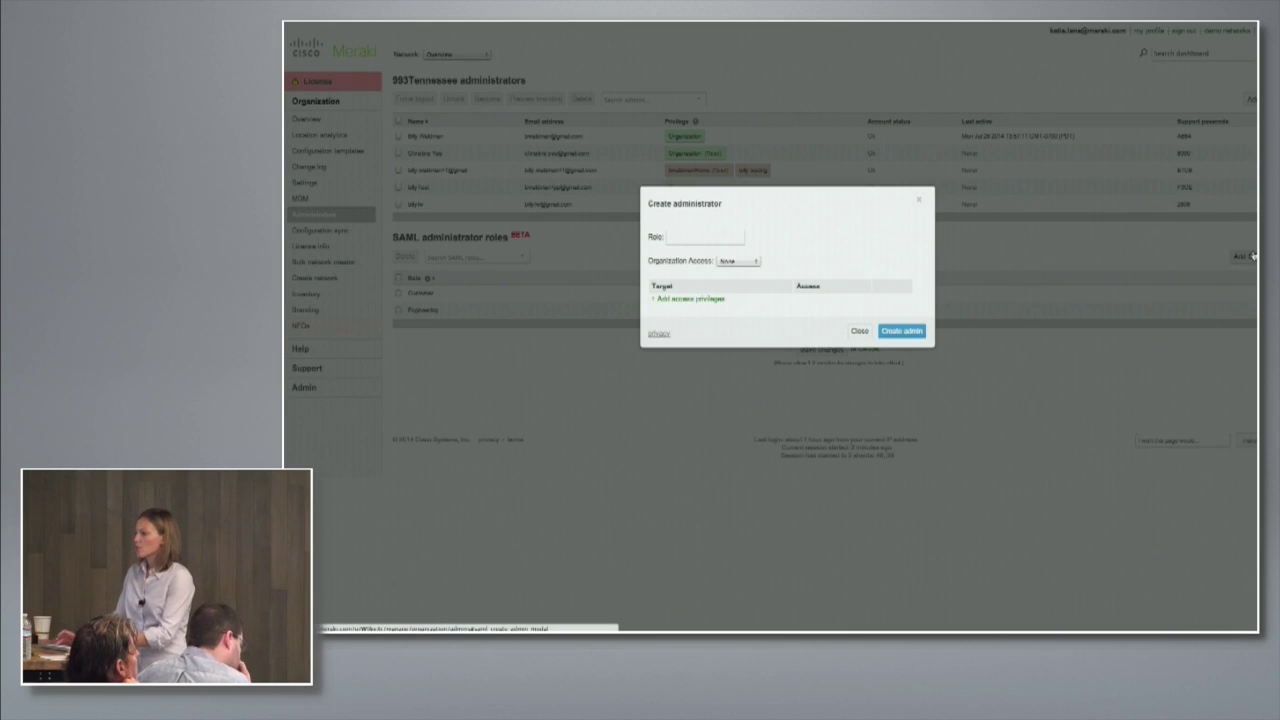
left_click(703, 237)
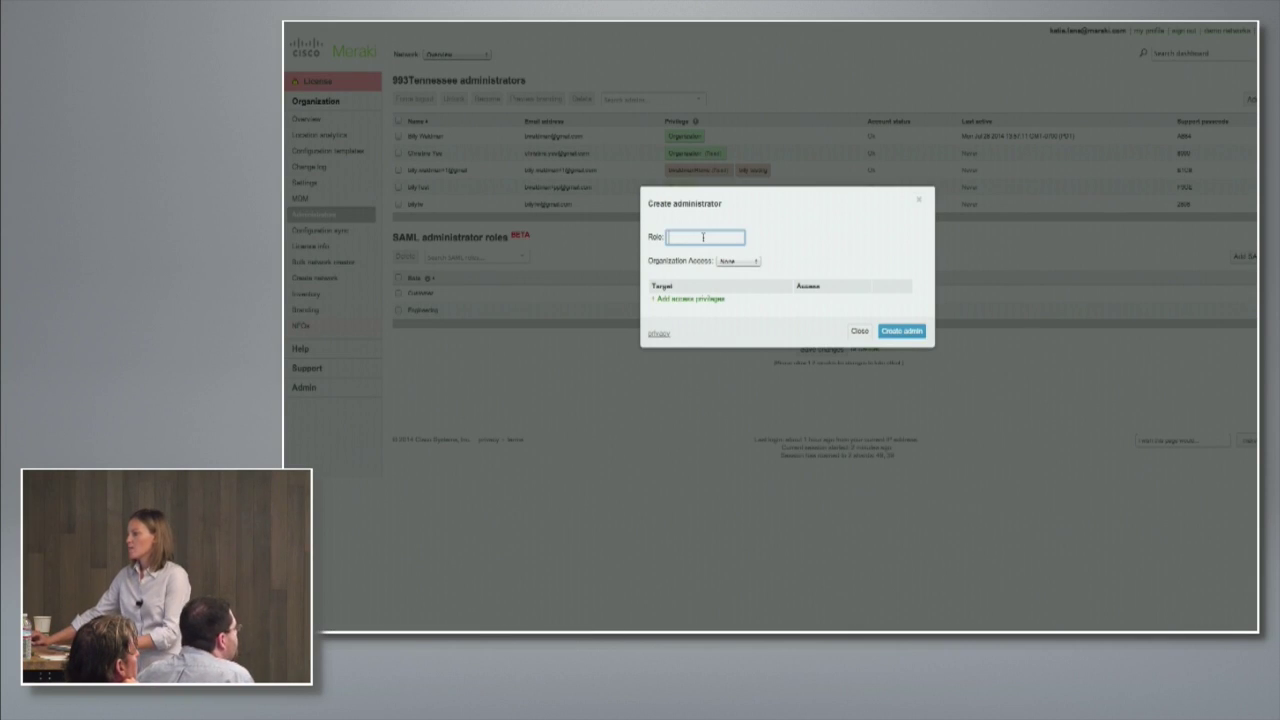
type("M")
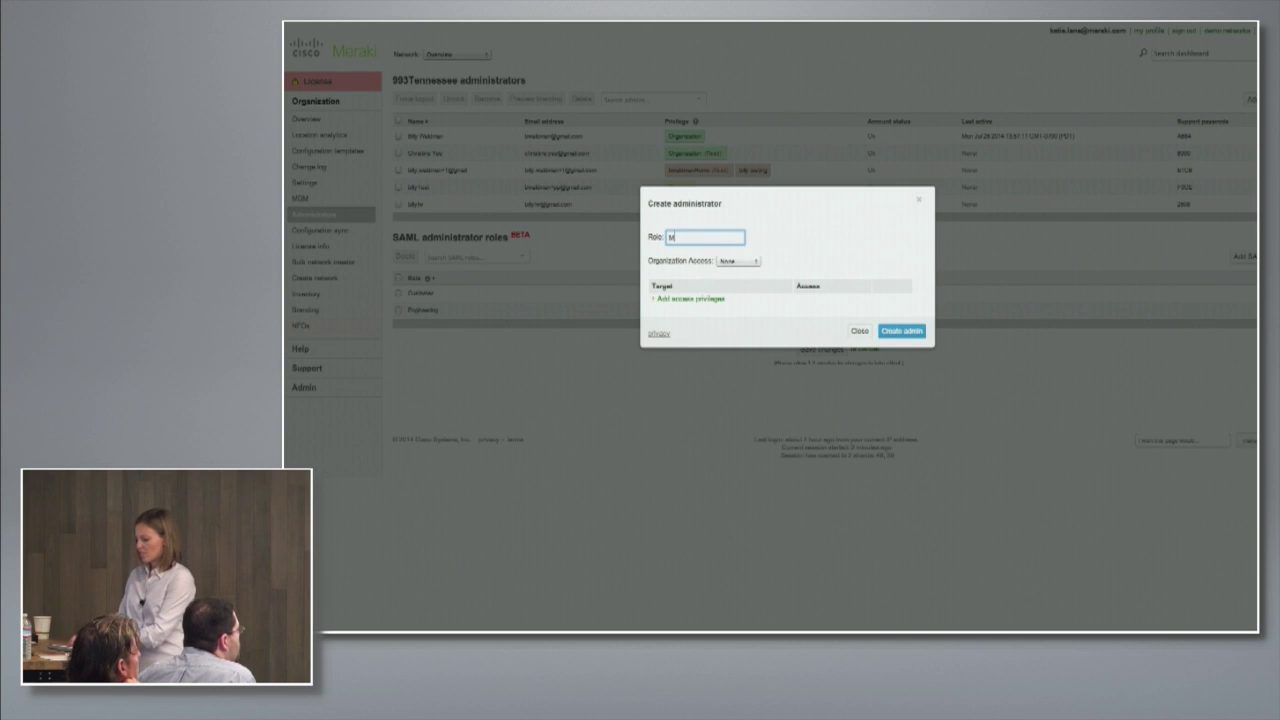
type("arketing")
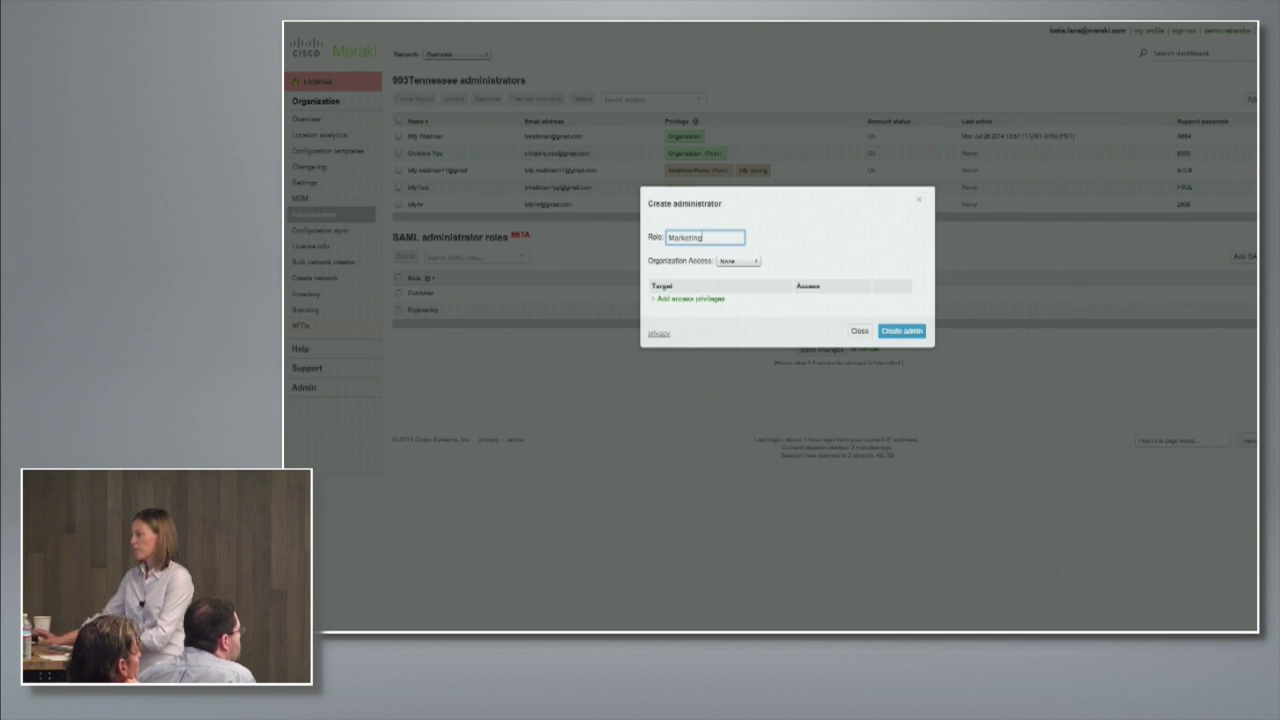
Give the Marketing role Monitor-only access to the target Tag: all and create the role.
left_click(706, 300)
left_click(706, 307)
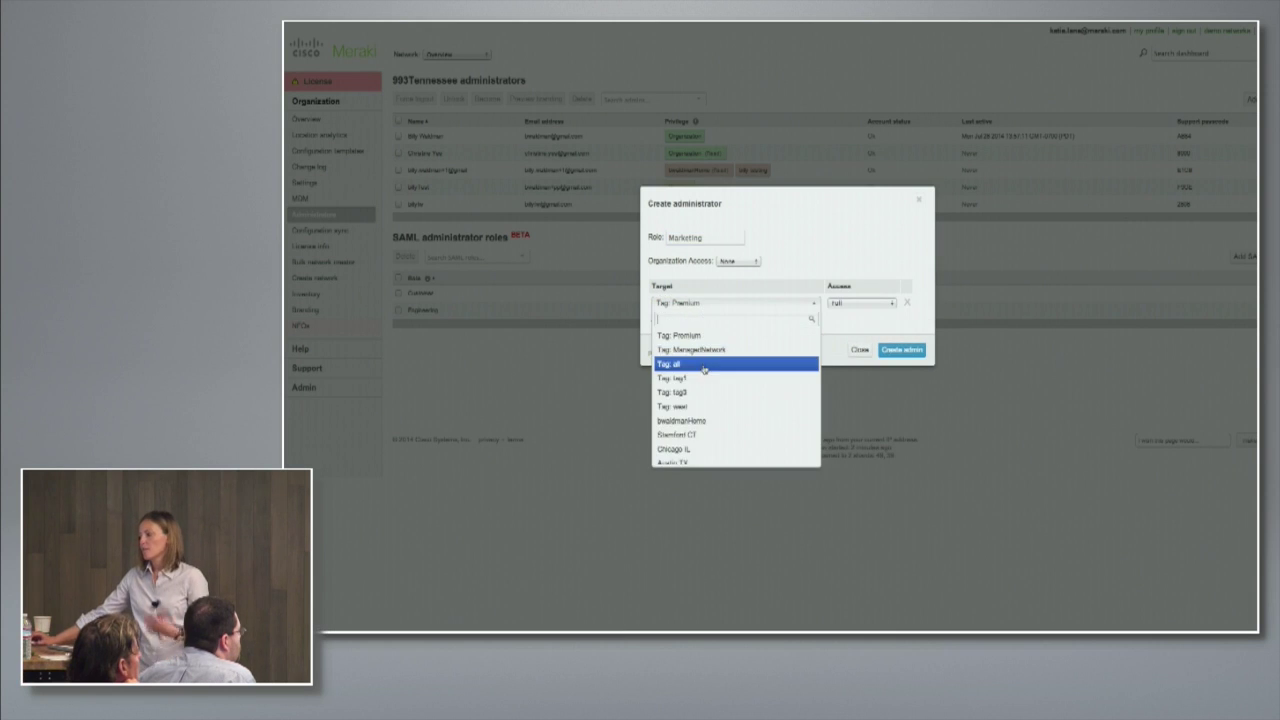
left_click(704, 365)
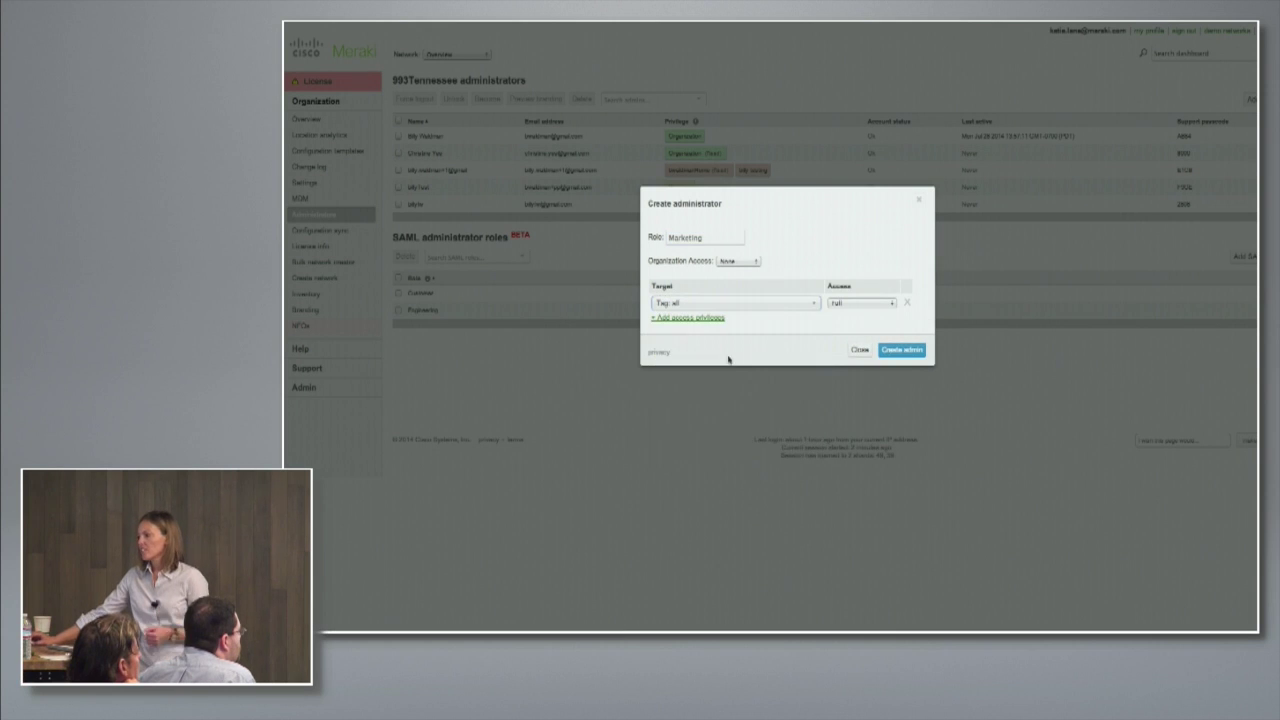
left_click(842, 304)
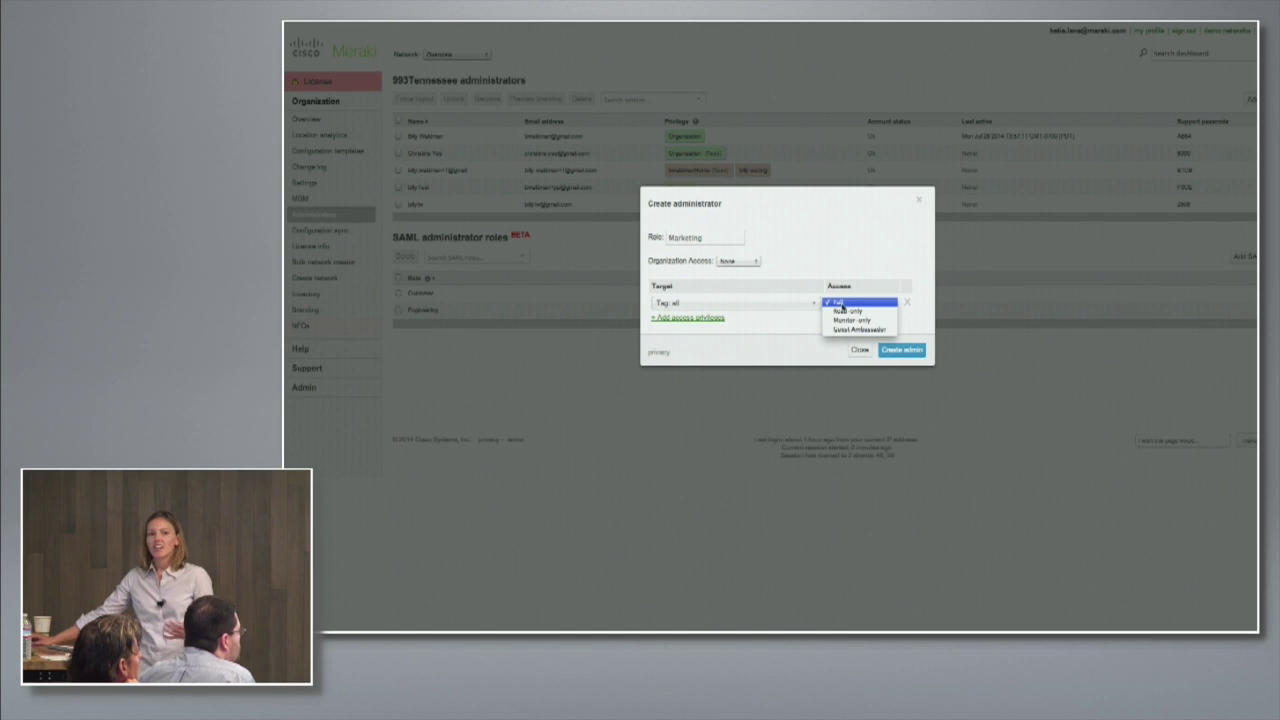
left_click(847, 321)
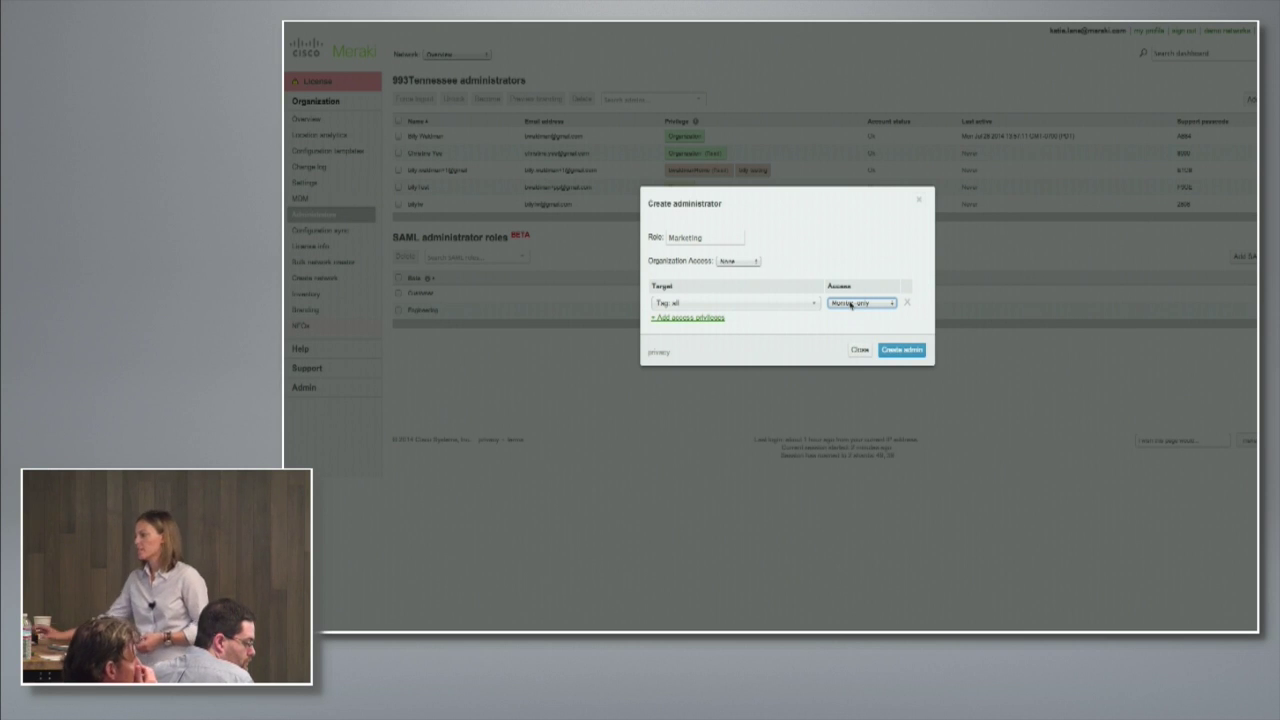
left_click(885, 350)
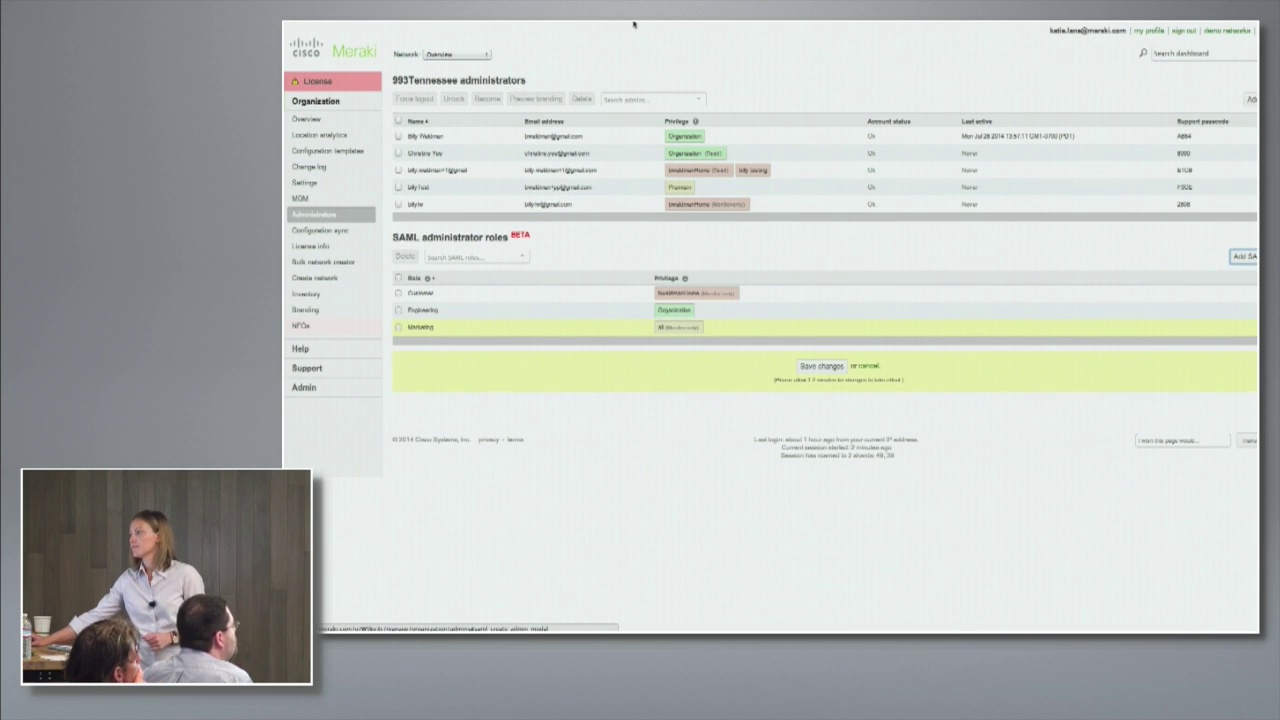
Switch to the Time Warner Cable account page, sign in using TWC credentials to view the branded dashboard, and sign out.
left_click(712, 46)
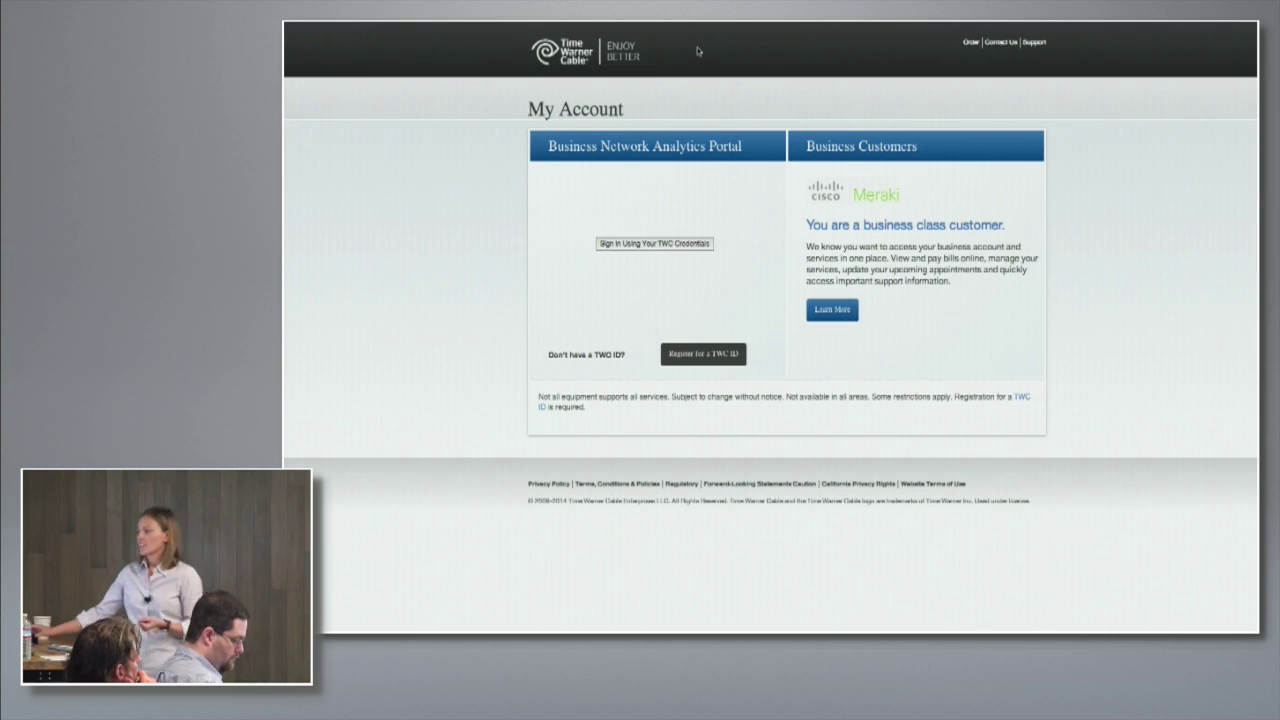
left_click(652, 247)
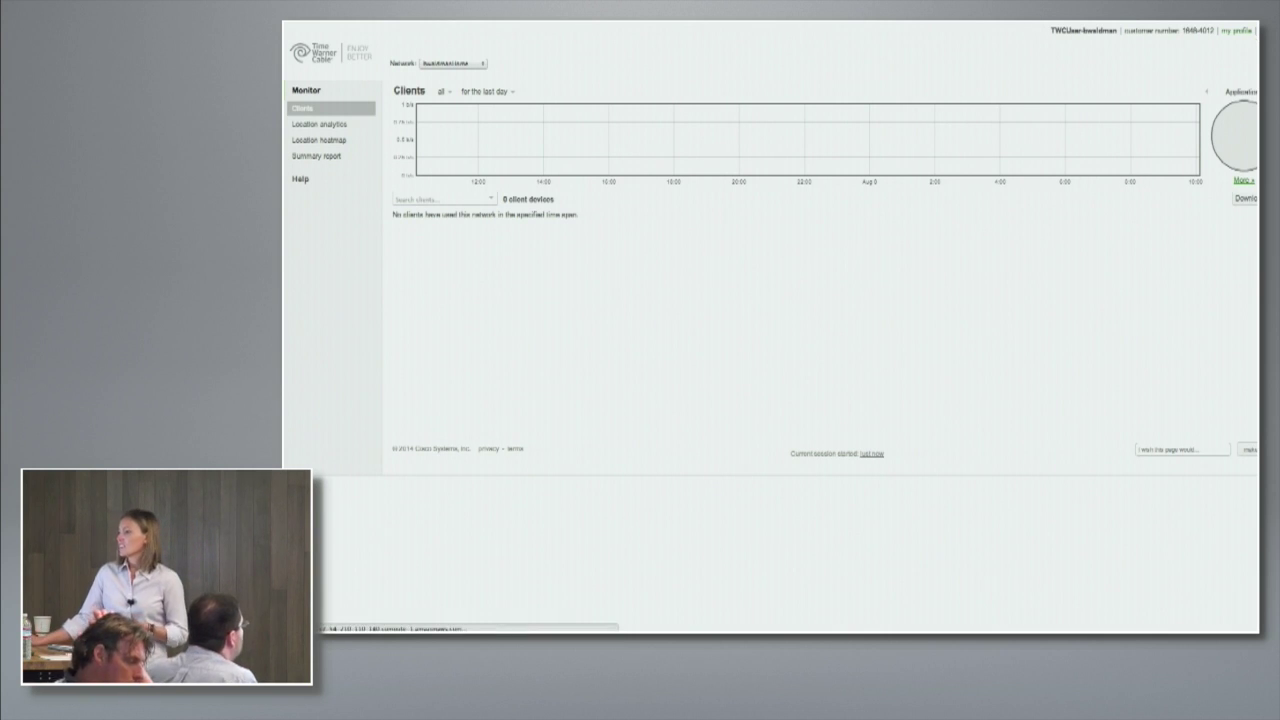
left_click(1236, 30)
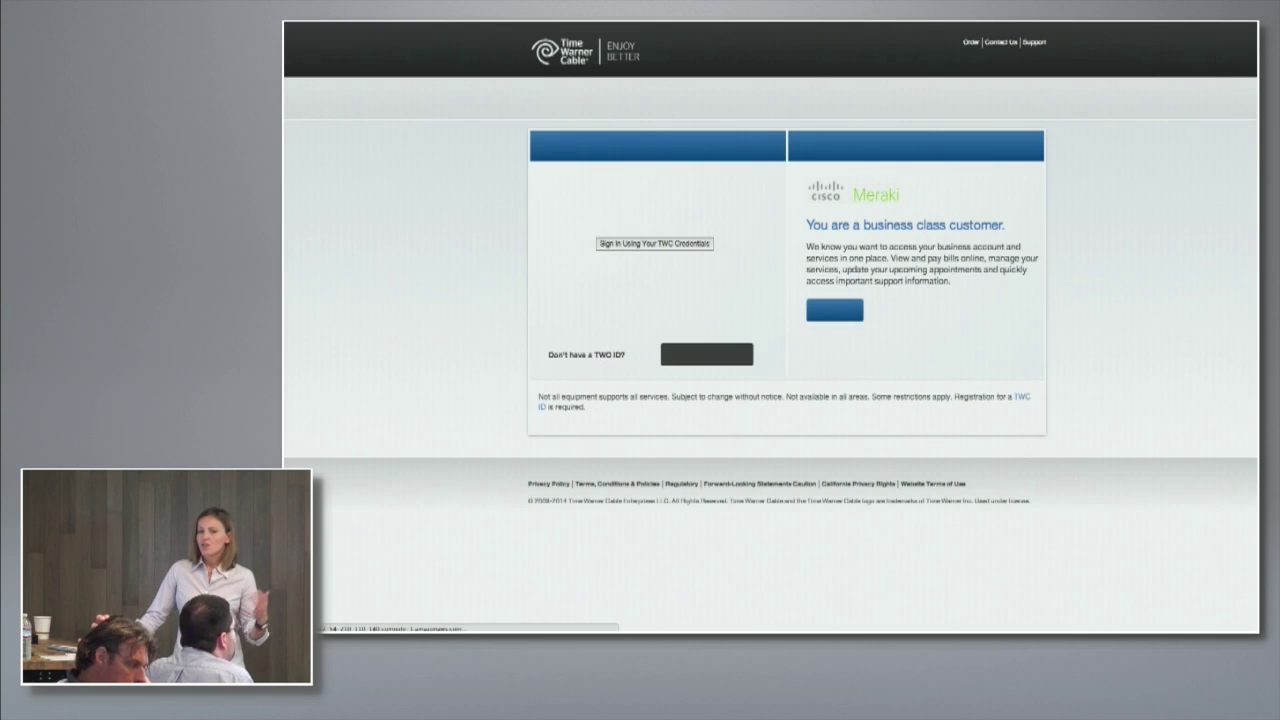